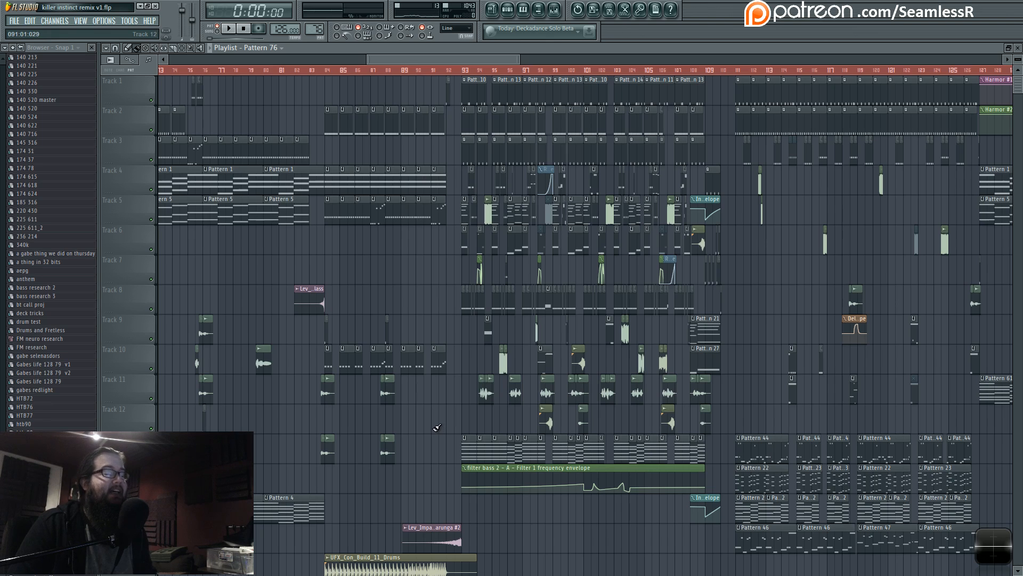
Play the arrangement from bar 84 through to about bar 126 and stop playback
click(326, 69)
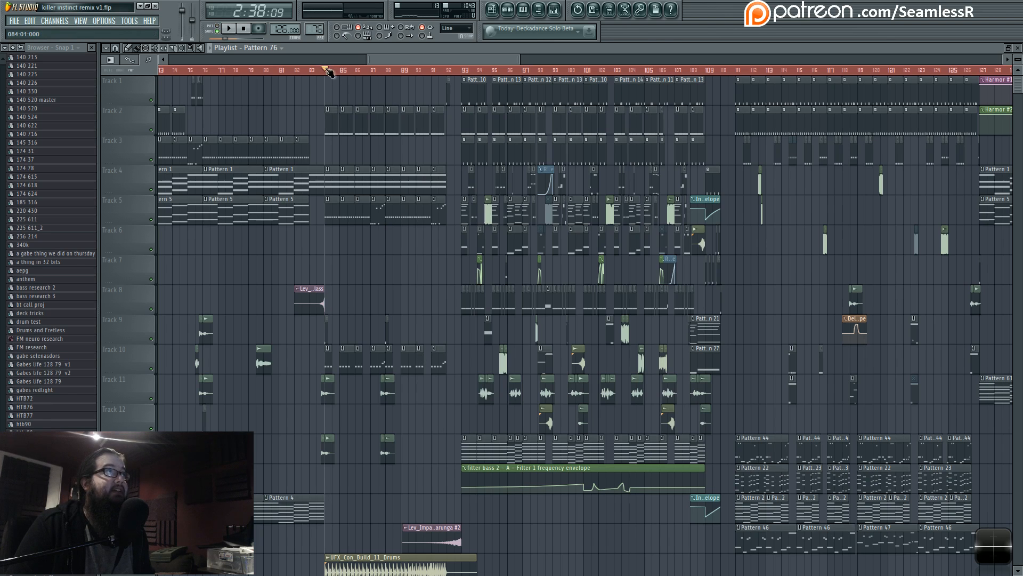
drag(327, 69, 311, 67)
click(325, 71)
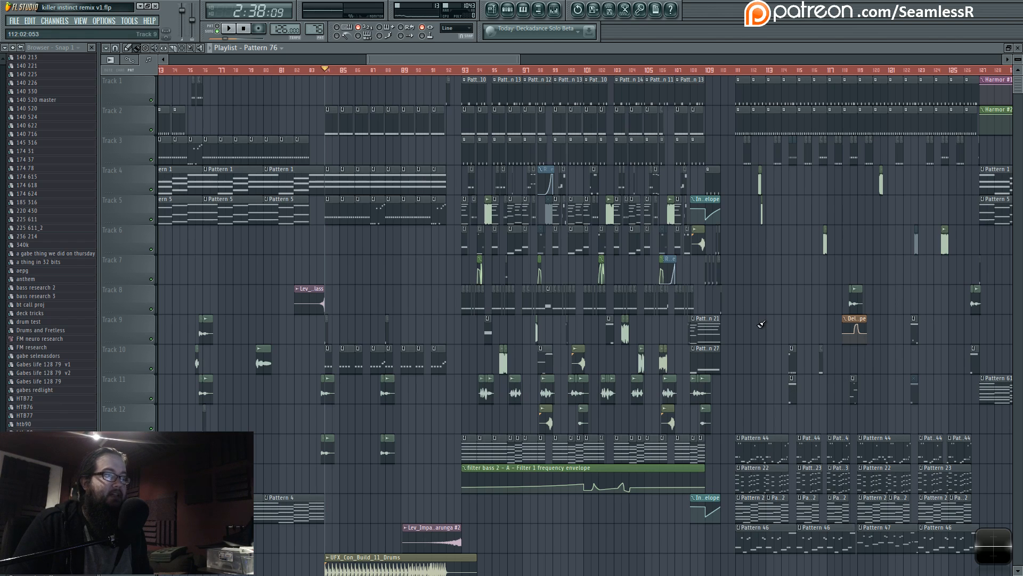
key(space)
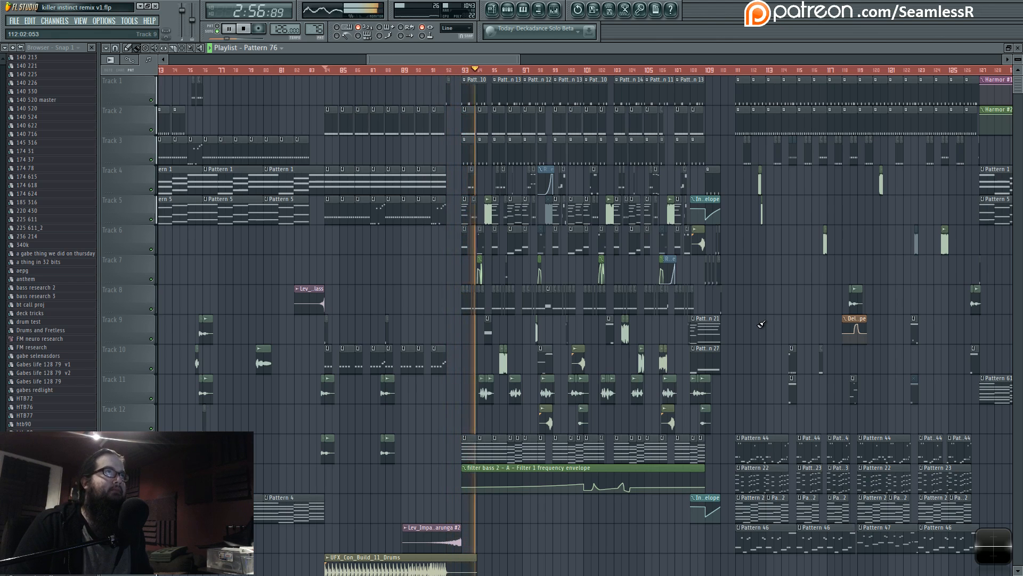
scroll(761, 323, down, 5)
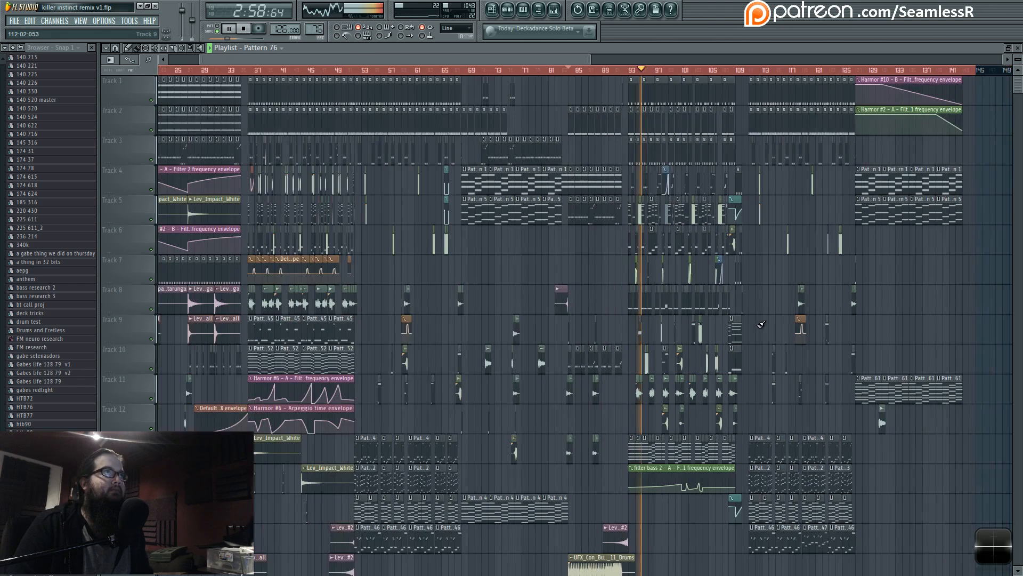
scroll(784, 311, up, 5)
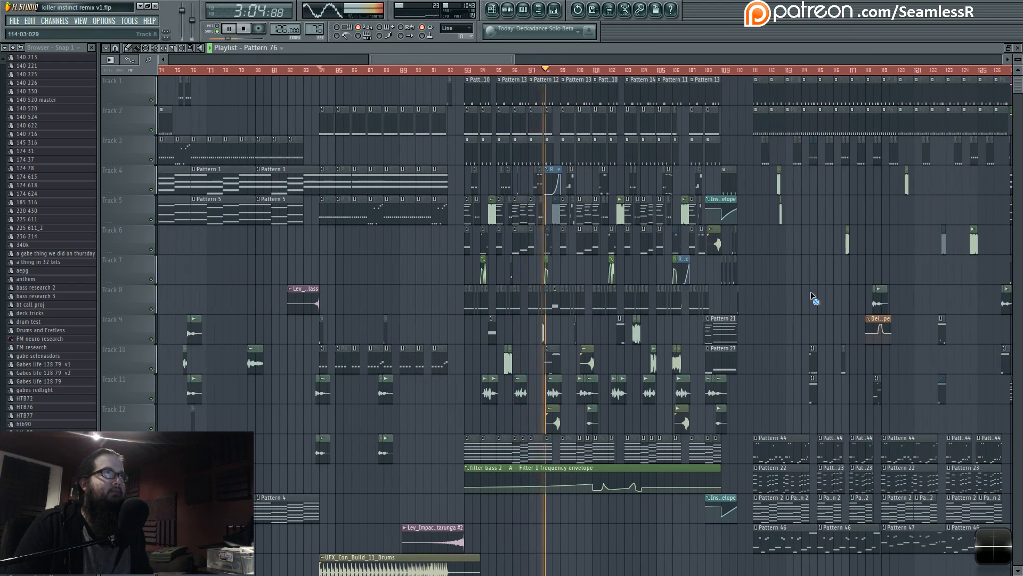
scroll(550, 380, up, 3)
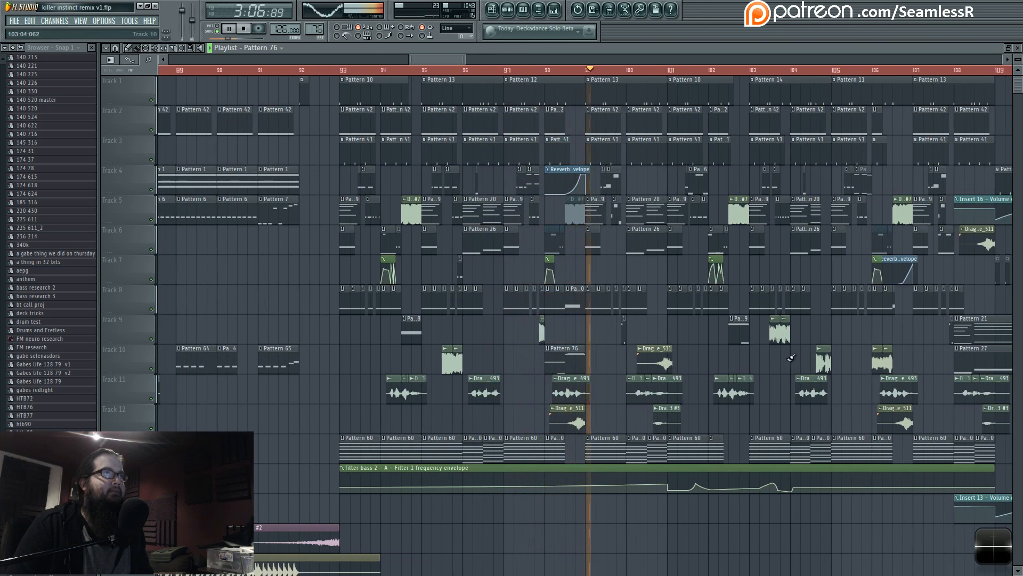
drag(789, 359, 721, 382)
scroll(721, 382, down, 2)
scroll(722, 382, down, 2)
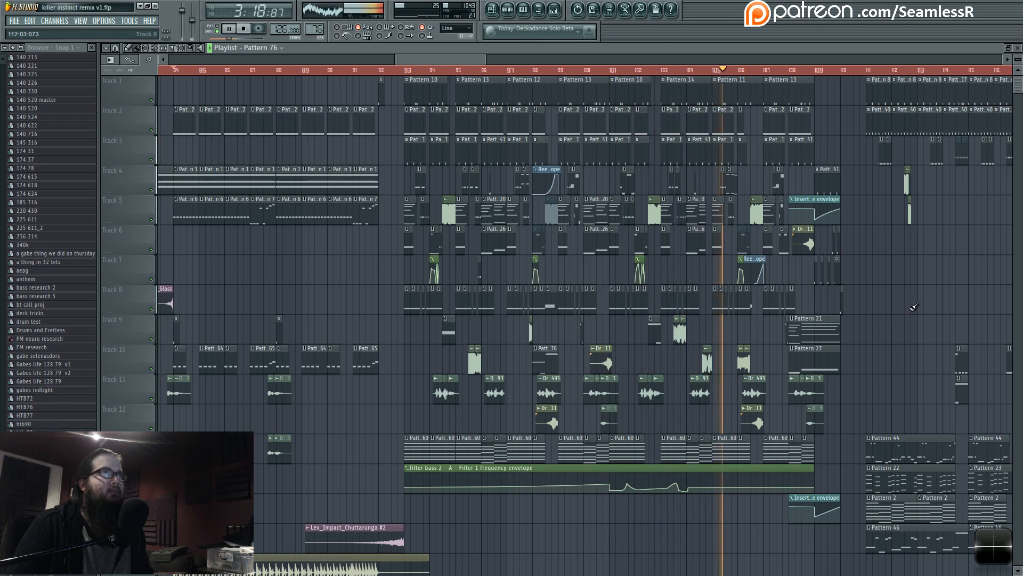
drag(910, 309, 792, 361)
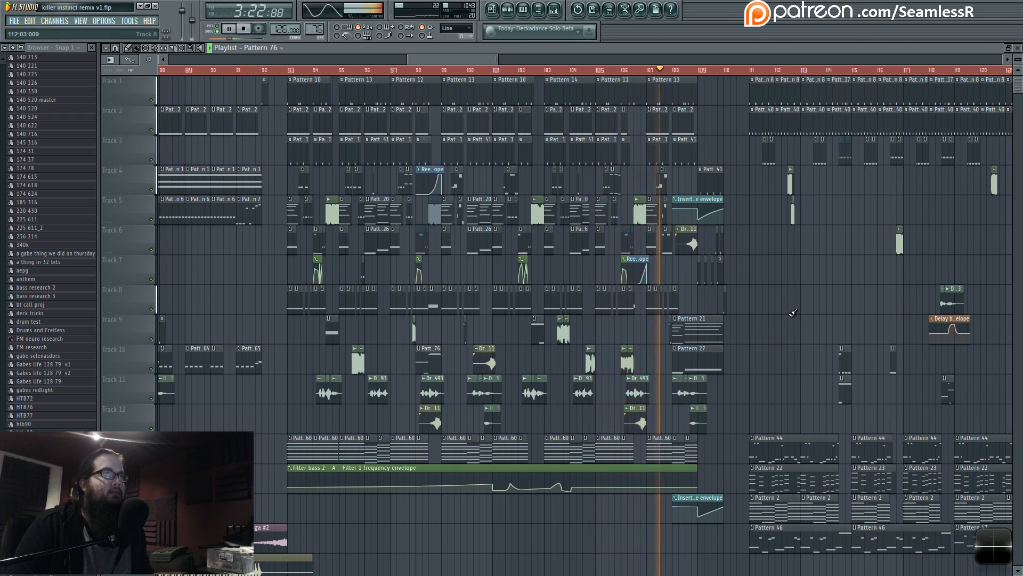
drag(793, 313, 611, 352)
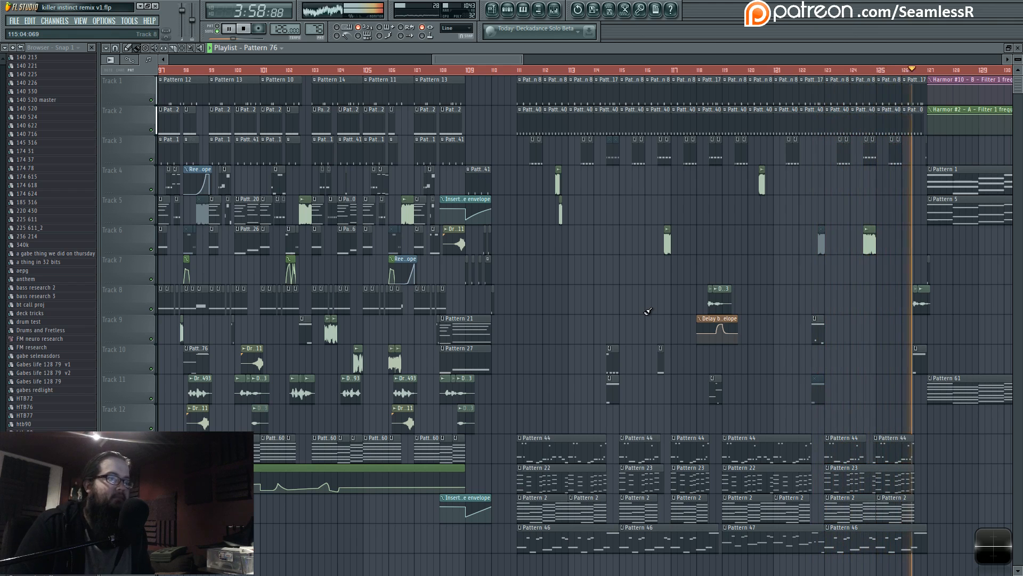
key(space)
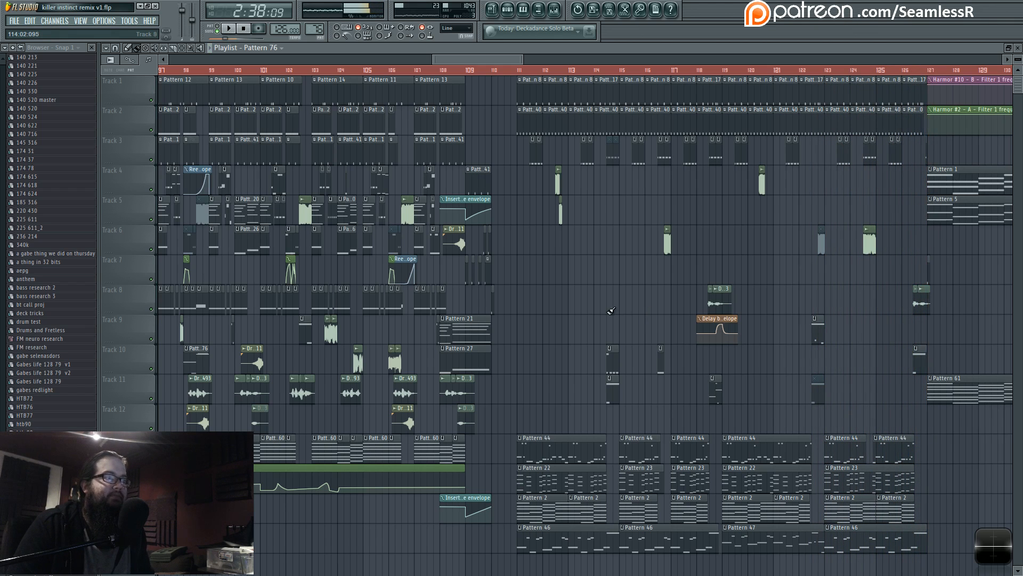
Open Pattern 76 from the playlist and bring up the Harmor instrument that plays its notes, placed fully in view
scroll(612, 311, left, 6)
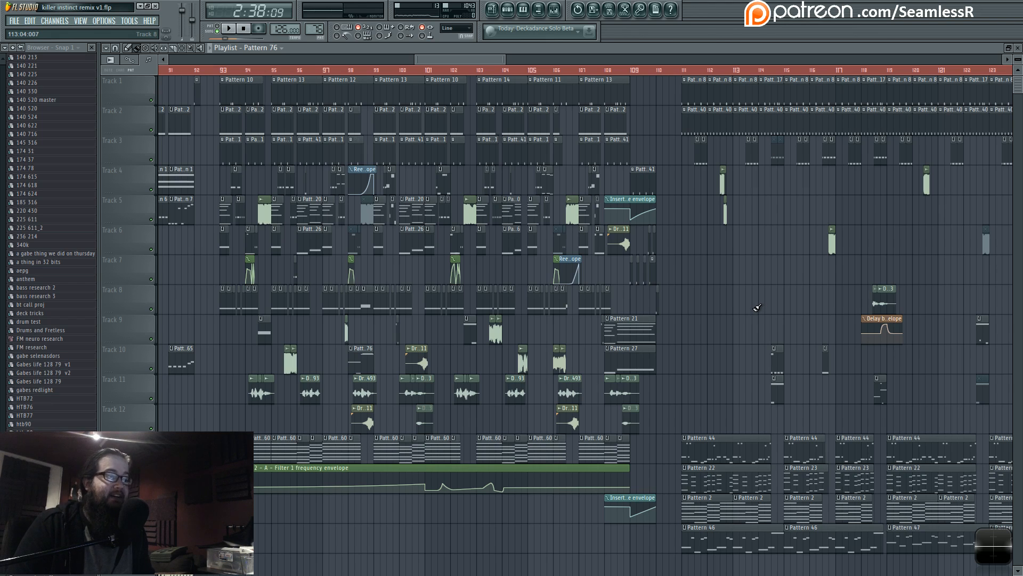
scroll(335, 382, left, 2)
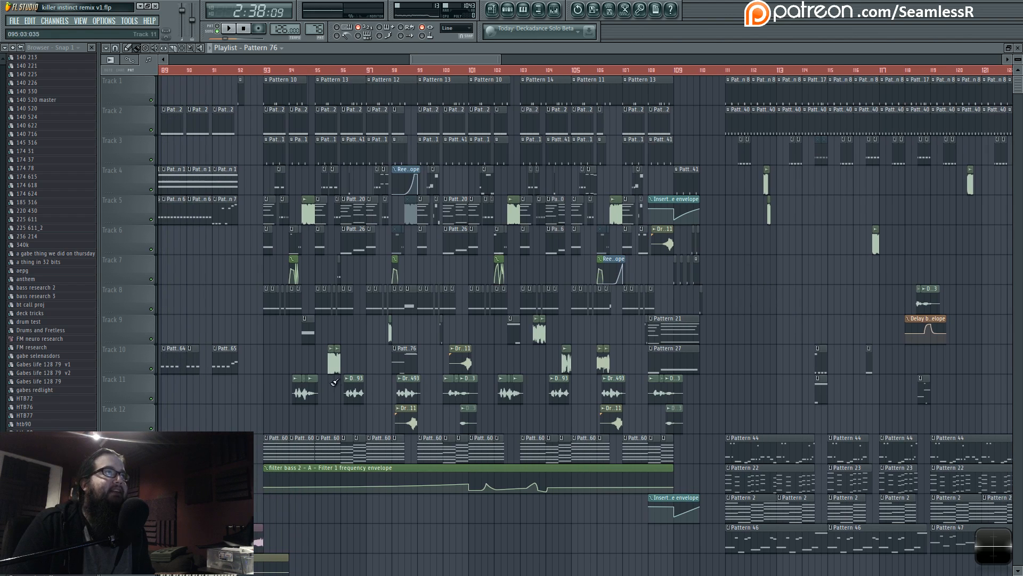
double_click(408, 362)
click(508, 10)
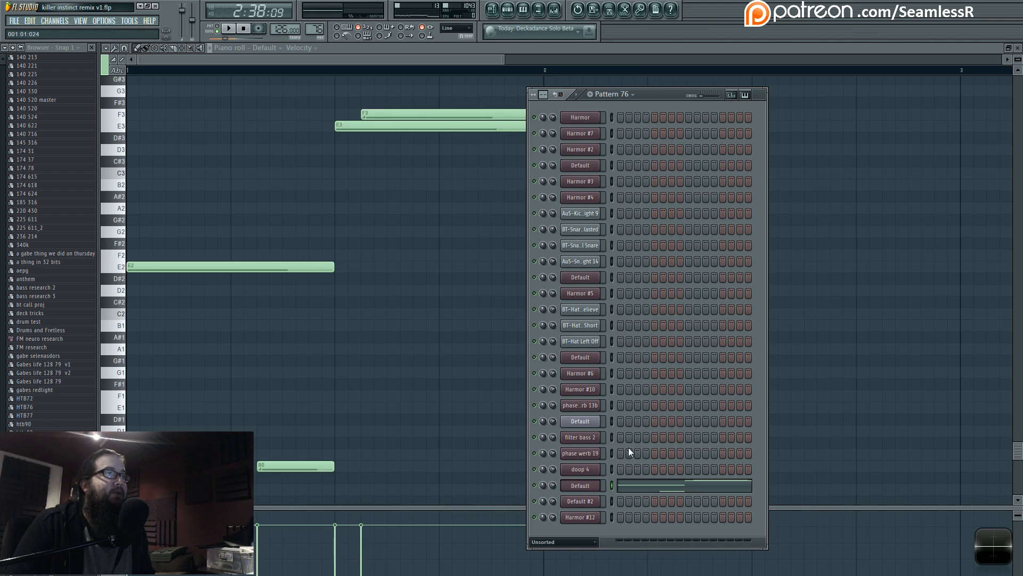
click(582, 486)
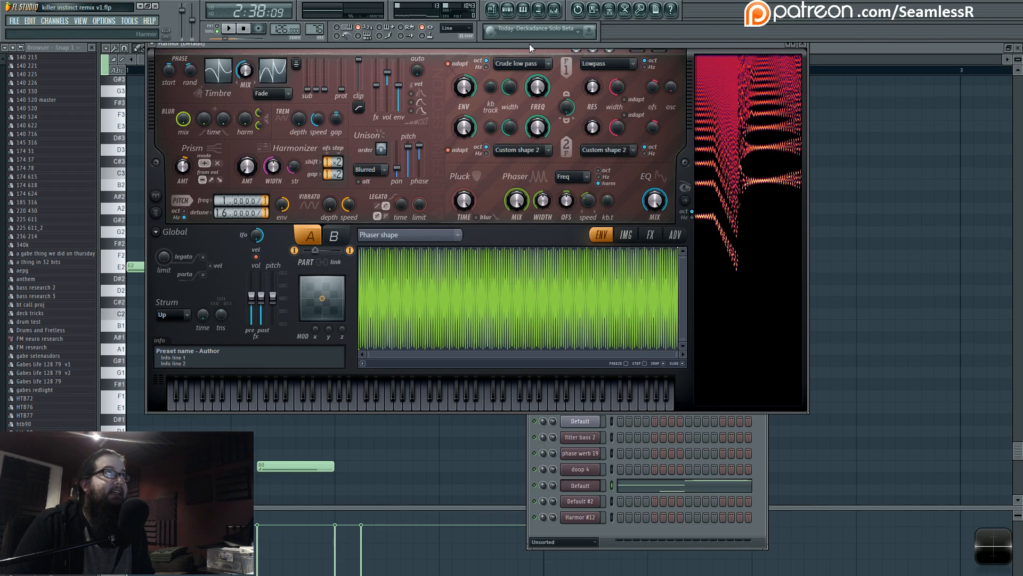
drag(530, 43, 590, 140)
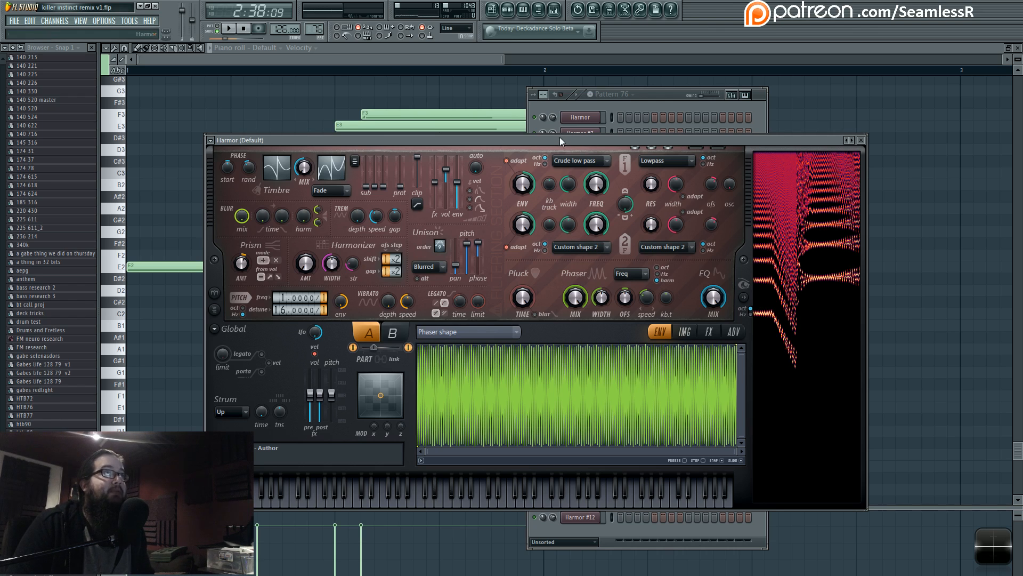
drag(559, 137, 563, 130)
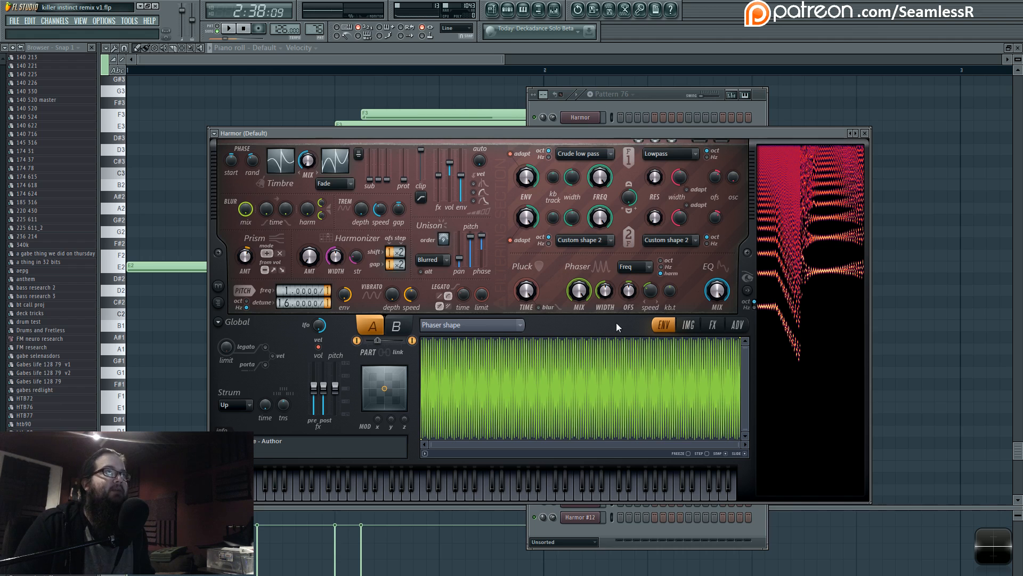
Compare the phaser shape of parts A and B in Harmor and audition part A
click(520, 325)
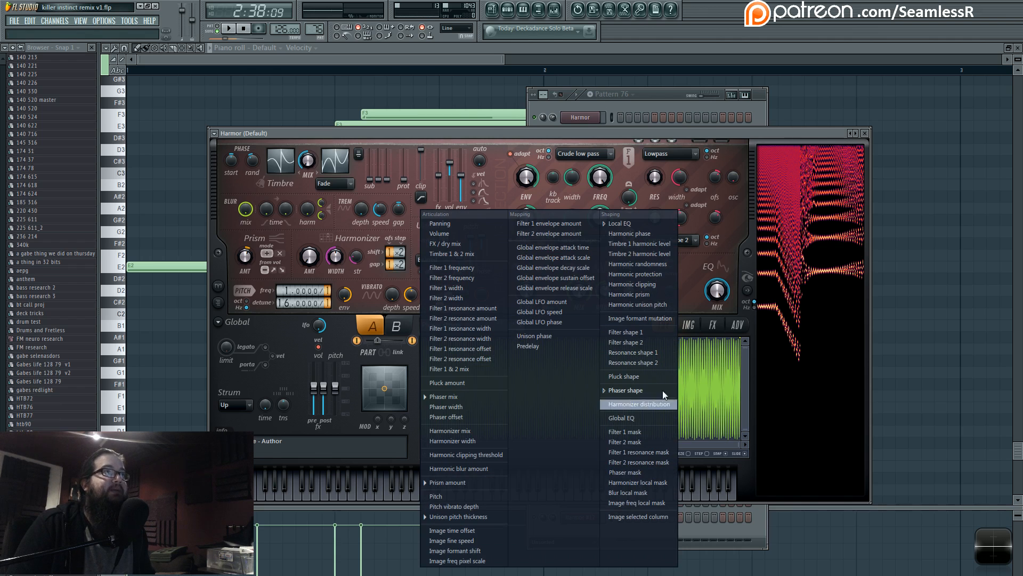
click(602, 165)
click(399, 325)
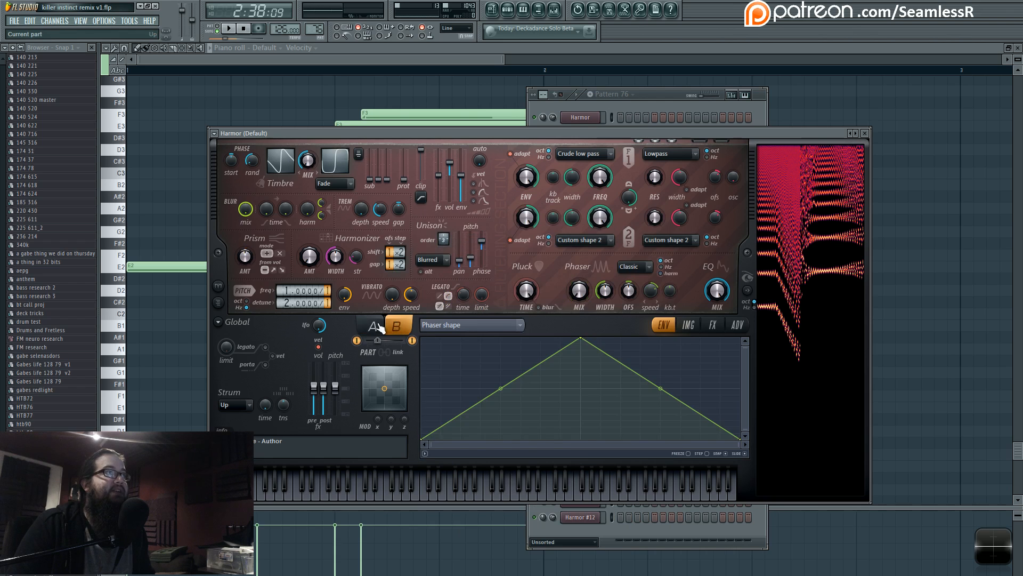
click(376, 326)
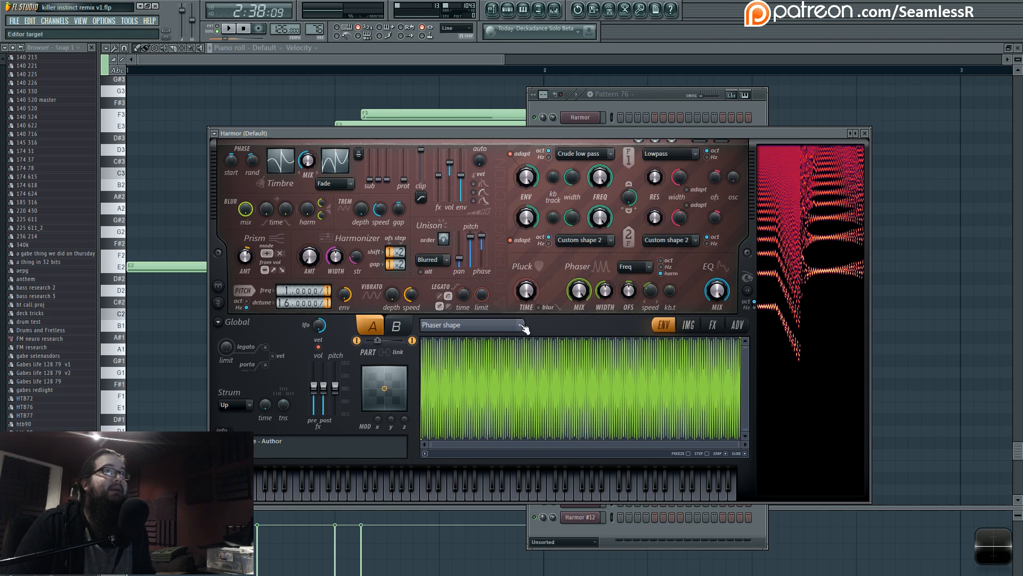
click(521, 325)
click(648, 132)
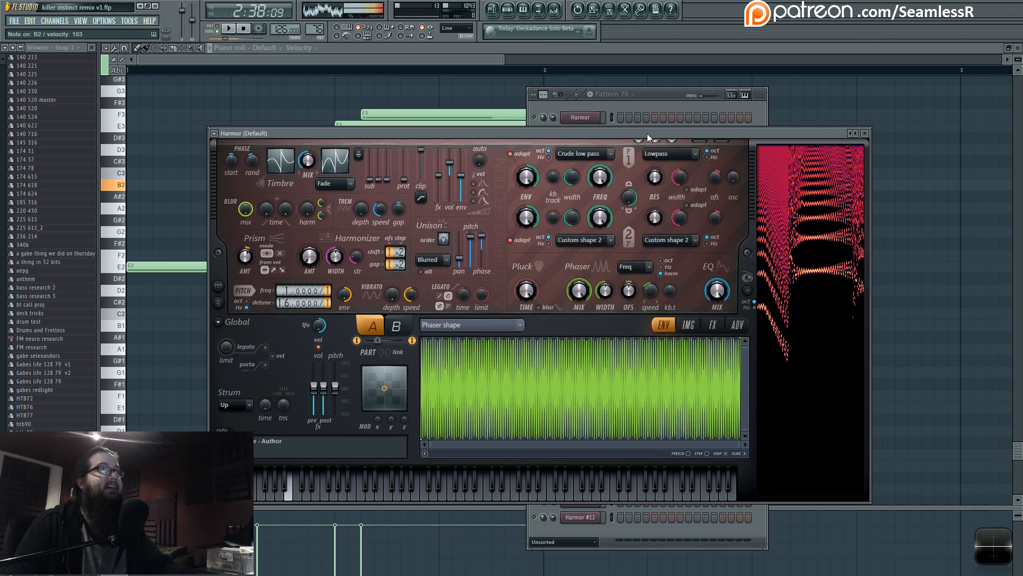
Display the phaser mix envelope and compare it between parts A and B, ending on part A
right_click(592, 296)
click(600, 322)
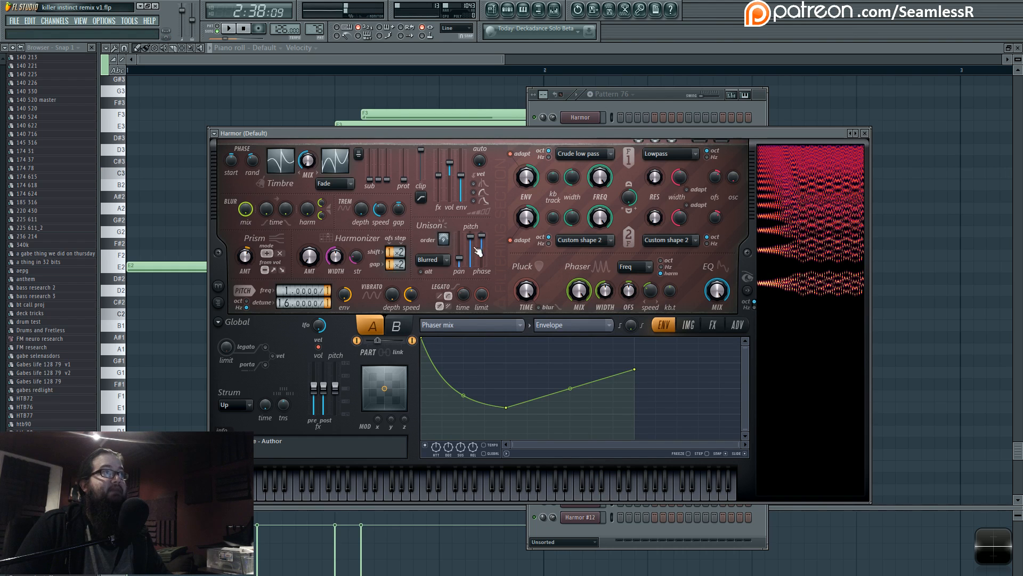
click(404, 326)
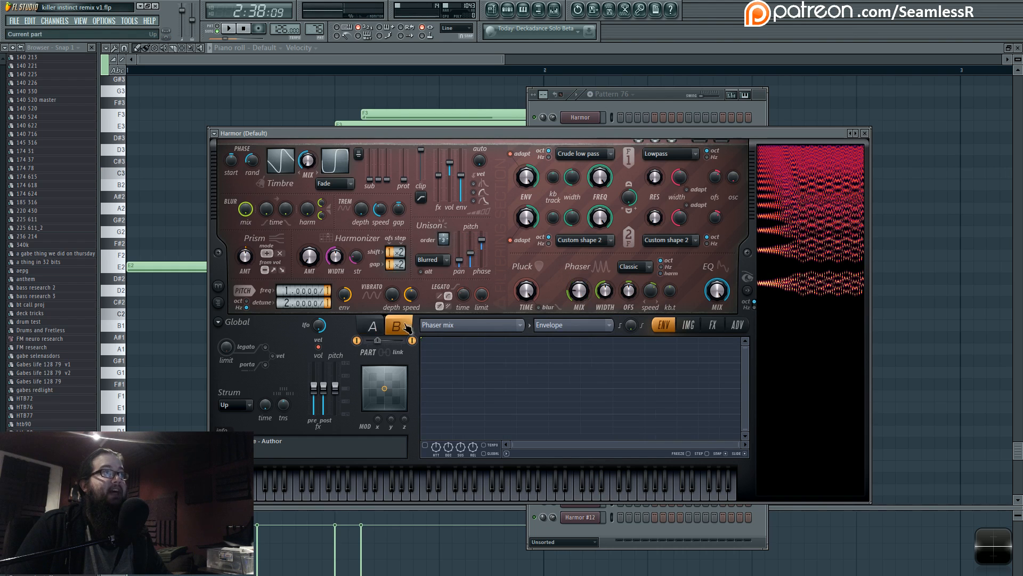
click(373, 326)
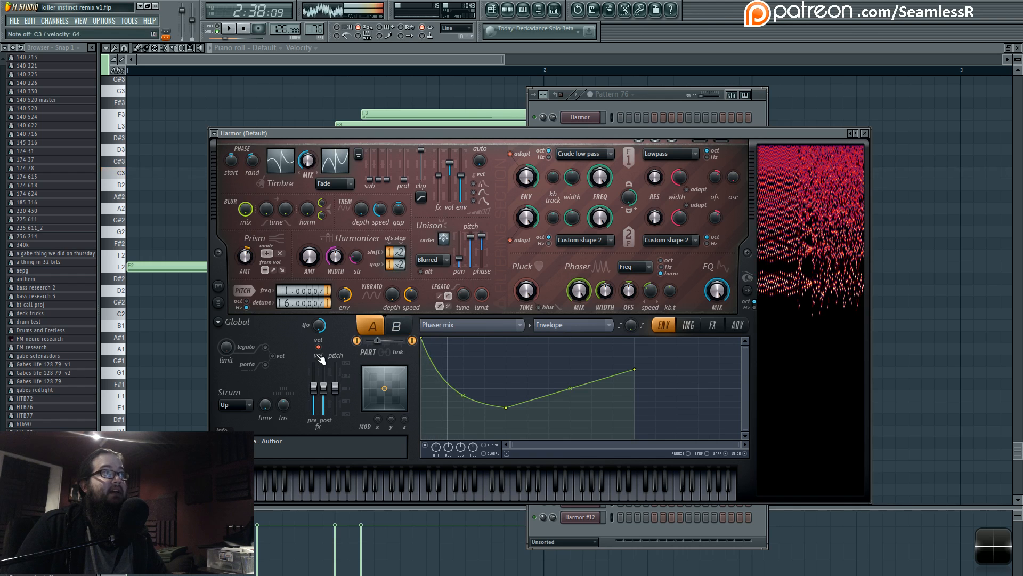
click(396, 326)
click(372, 327)
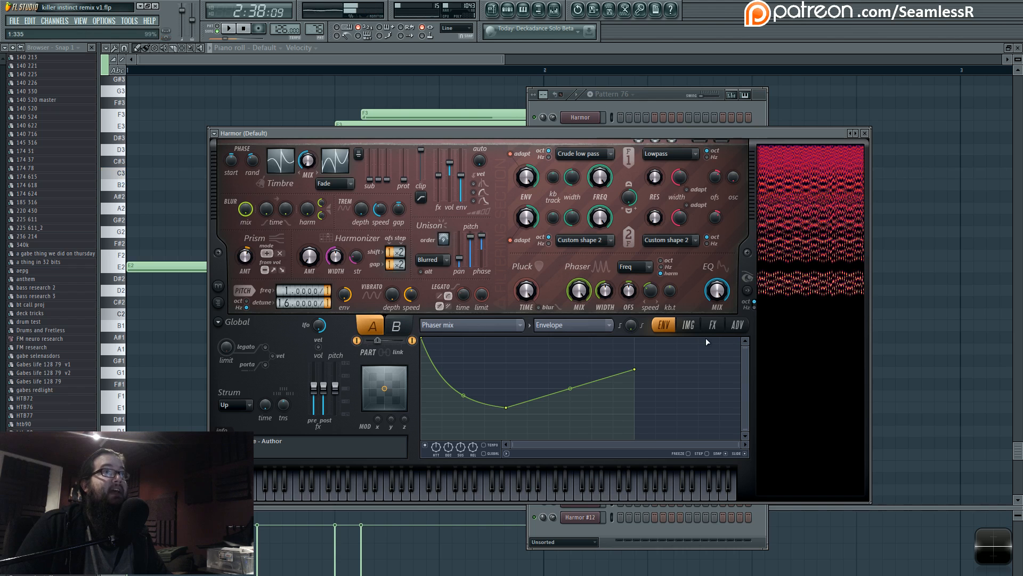
Display part A's local EQ curve and check the harmonic detuning multiplier
click(520, 325)
click(628, 228)
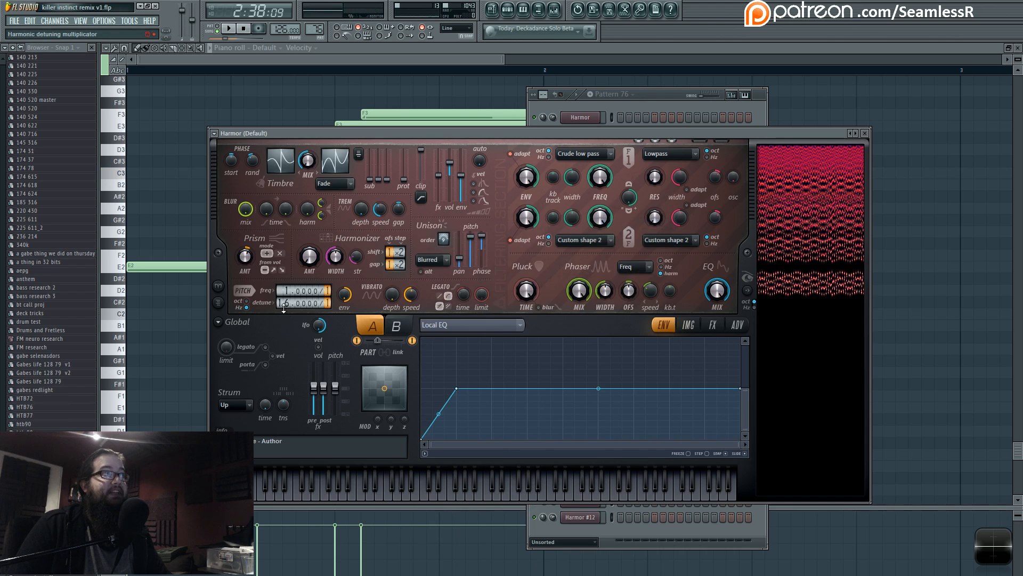
drag(283, 306, 283, 279)
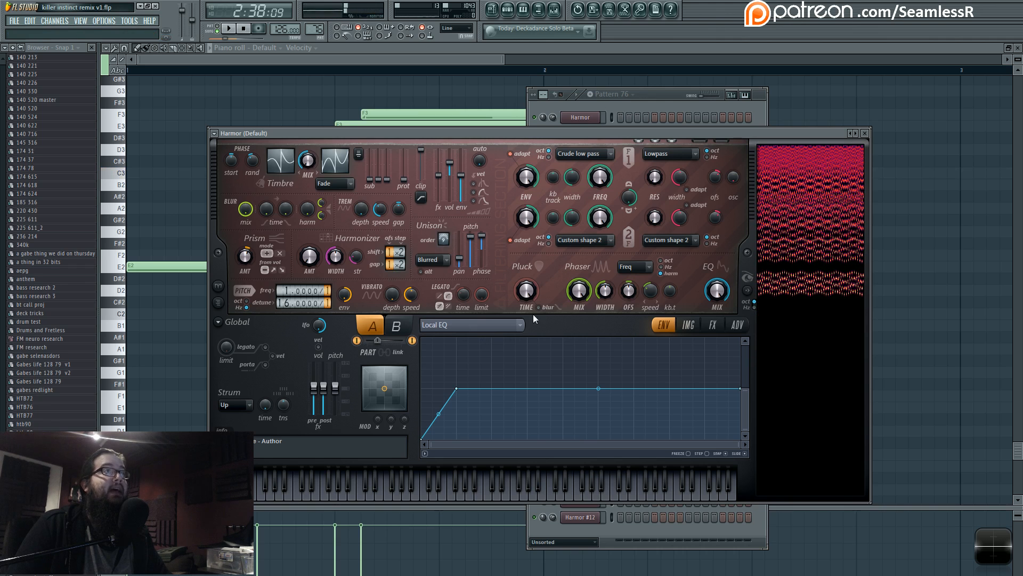
Try a dip in the high frequencies of part A's phaser mask, audition it, and raise the mask back to full level
click(507, 324)
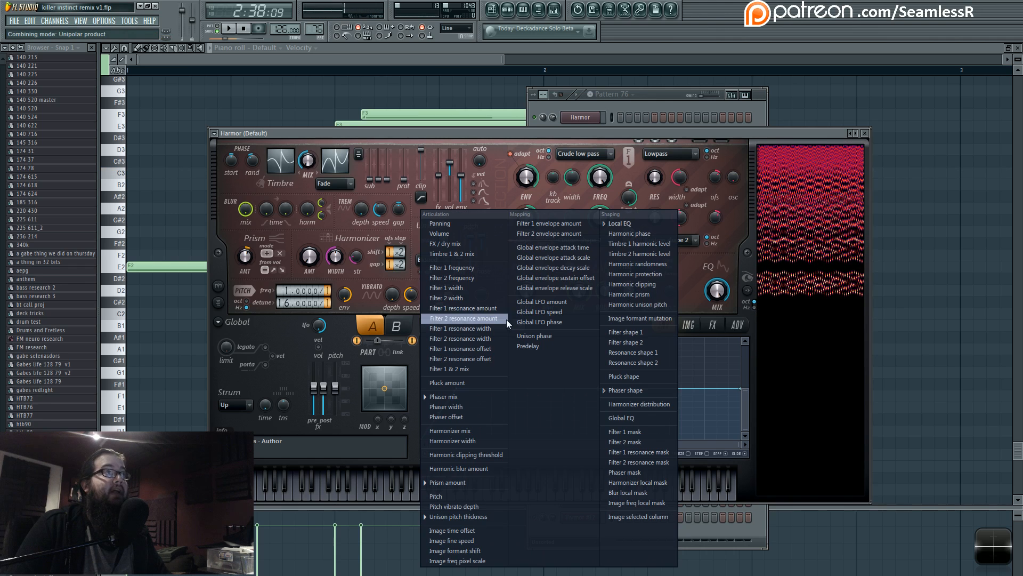
click(636, 471)
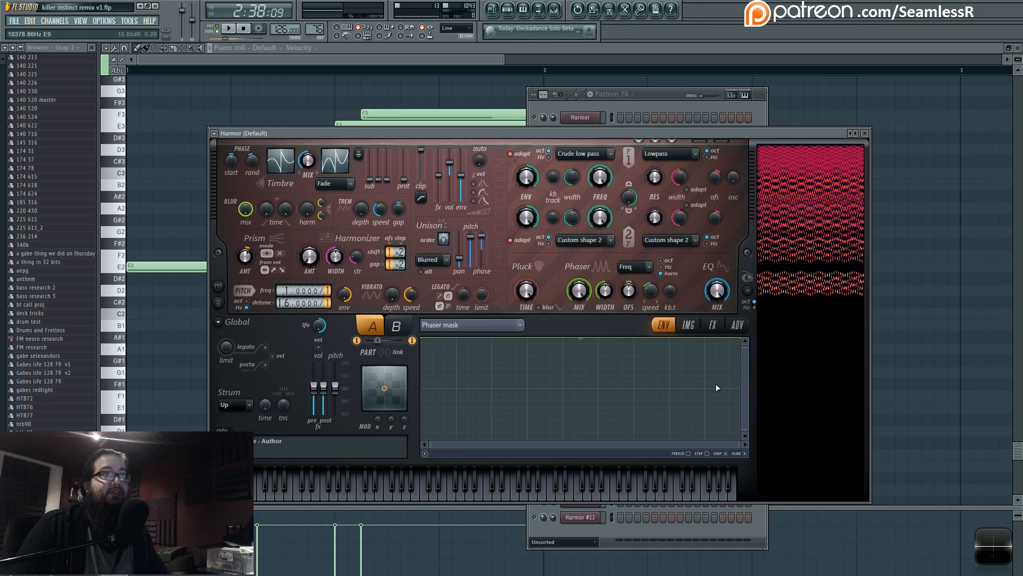
right_click(705, 394)
right_click(670, 362)
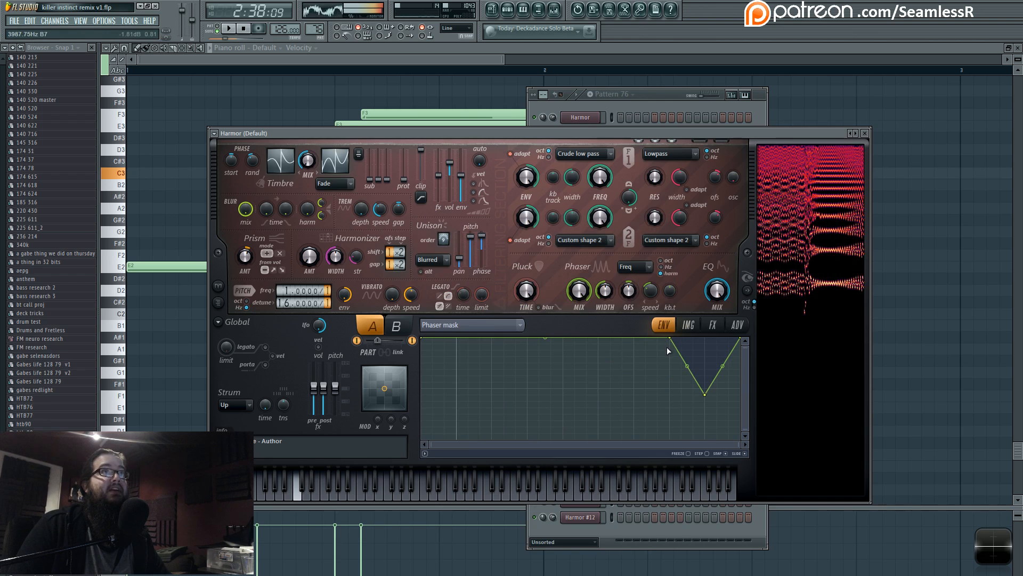
drag(704, 394, 706, 332)
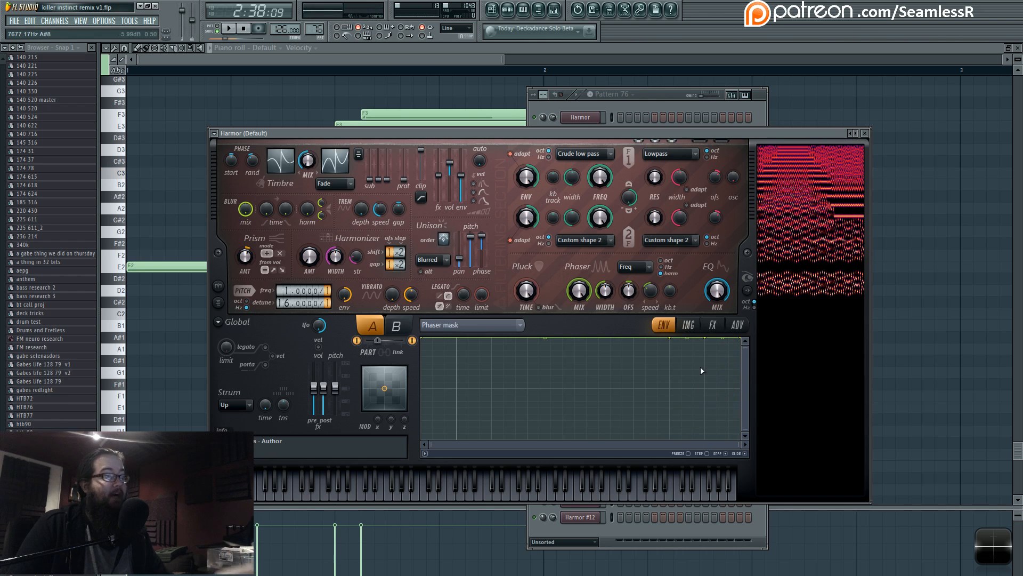
Add a new Harmor channel, position its window over the existing one, and show its spectral display
click(54, 21)
mouse_move(59, 31)
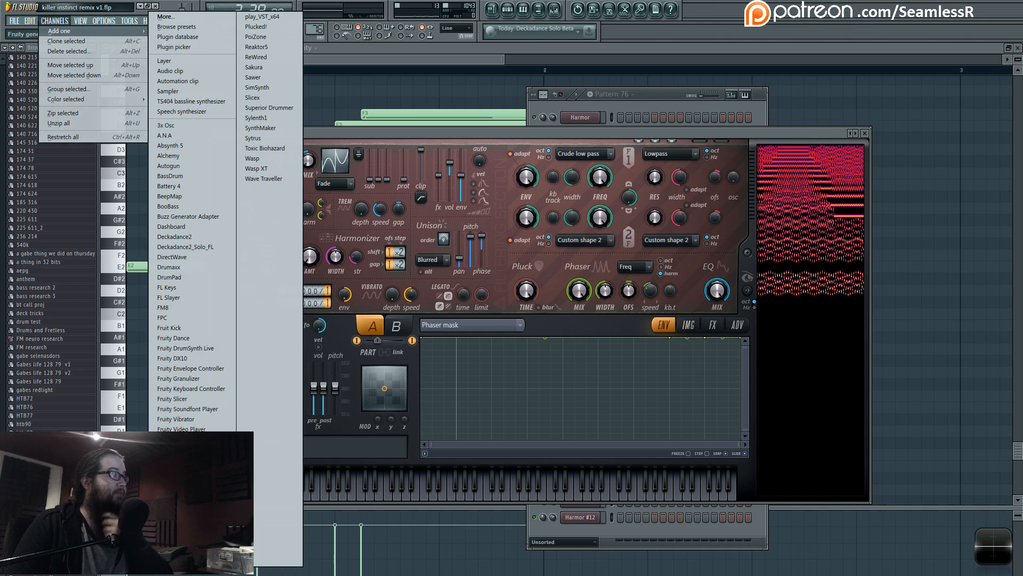
click(167, 479)
drag(438, 220, 518, 186)
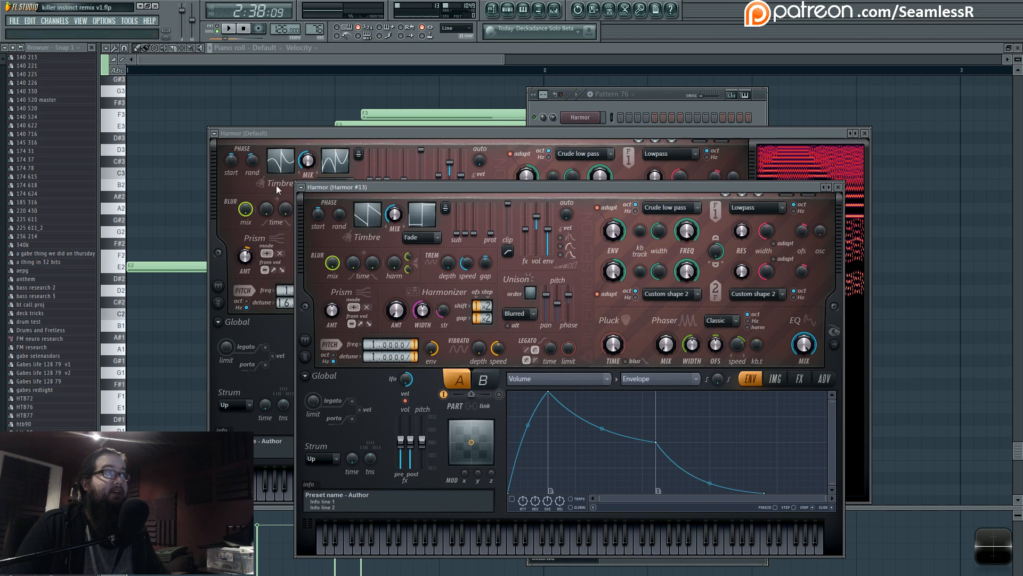
mouse_move(513, 185)
mouse_down()
mouse_move(520, 180)
mouse_move(511, 184)
mouse_up()
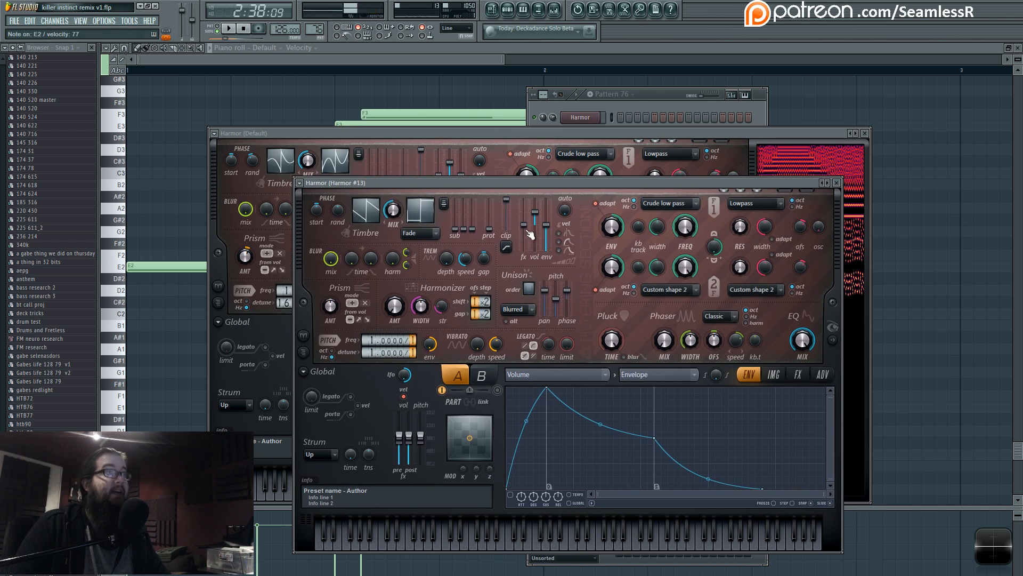
drag(511, 184, 451, 165)
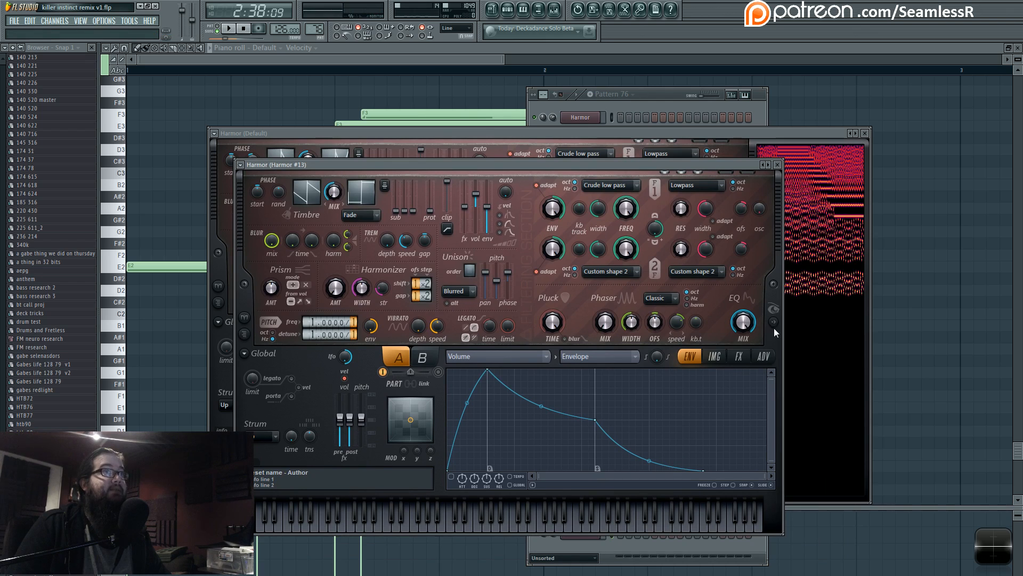
click(775, 323)
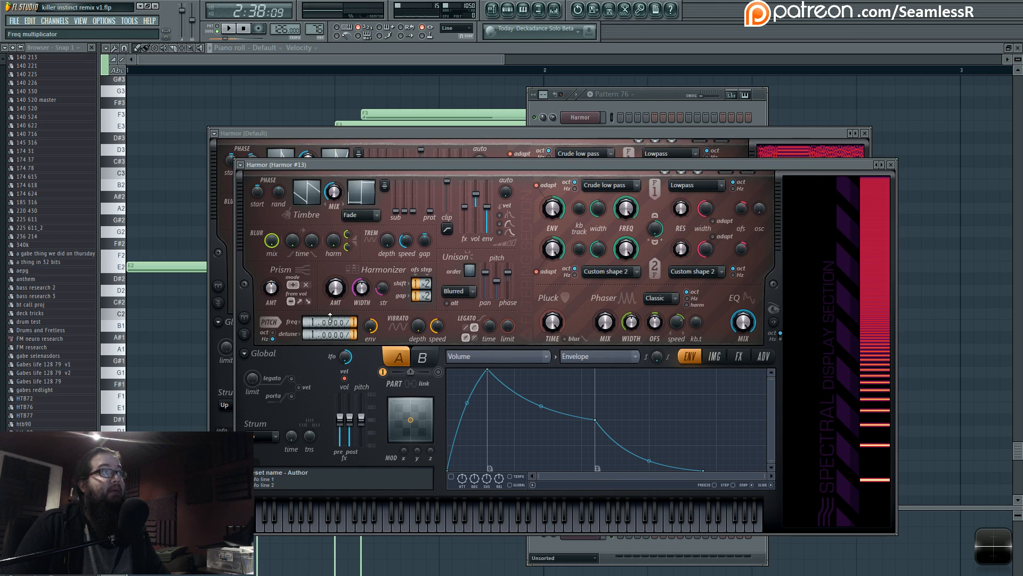
Set part A's detune multiplier to 16 and cut the lowest frequencies in its local EQ curve
drag(313, 335, 313, 310)
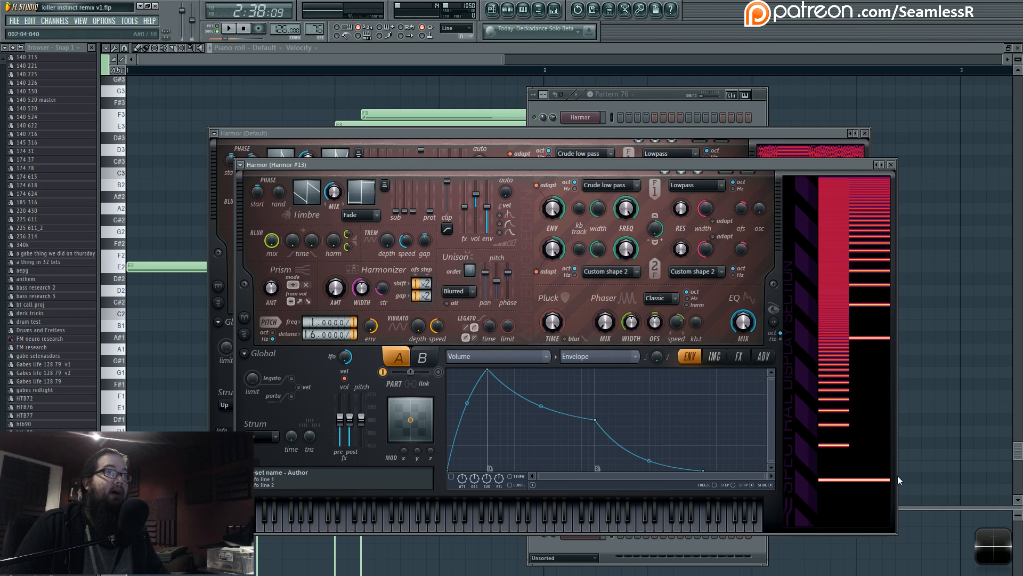
click(547, 361)
click(647, 223)
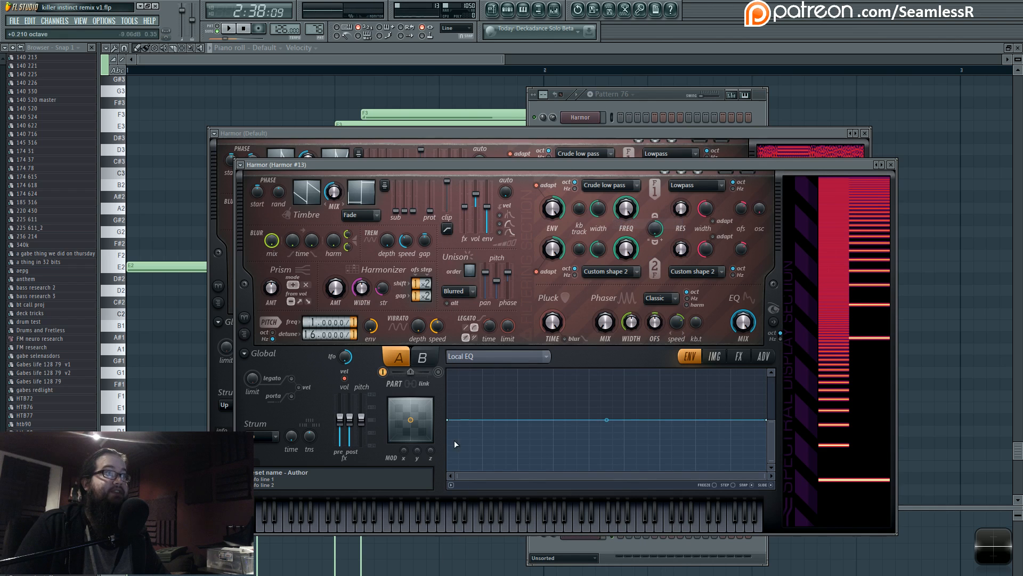
drag(447, 419, 447, 470)
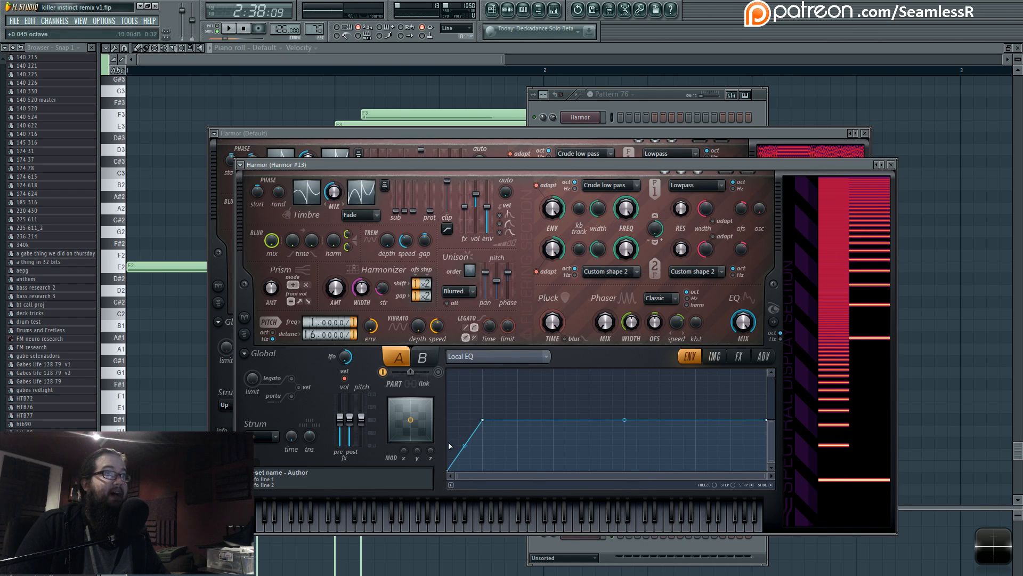
Enable part B briefly to compare its plain sound with part A, ending on part A alone
click(438, 372)
click(438, 371)
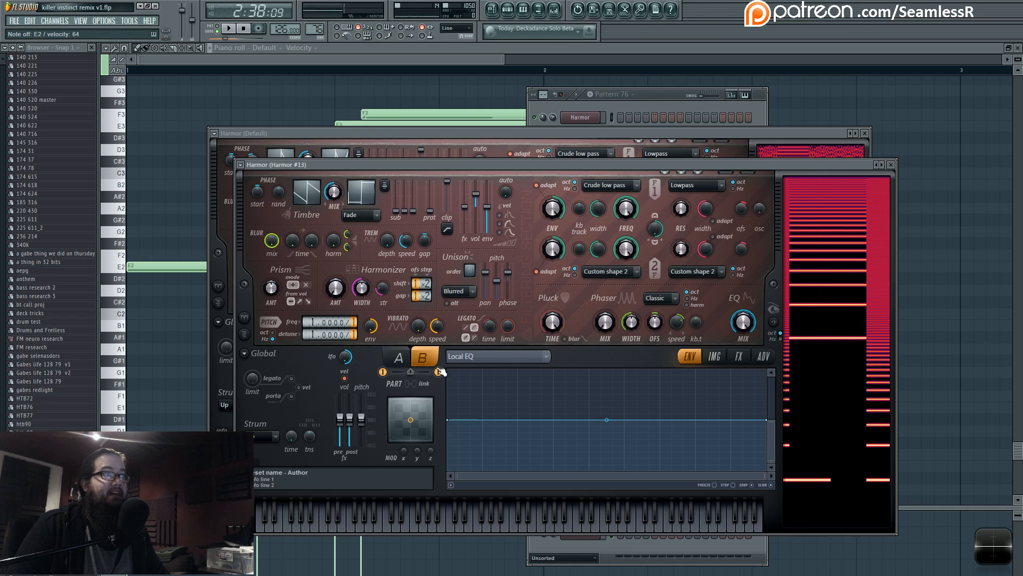
click(399, 357)
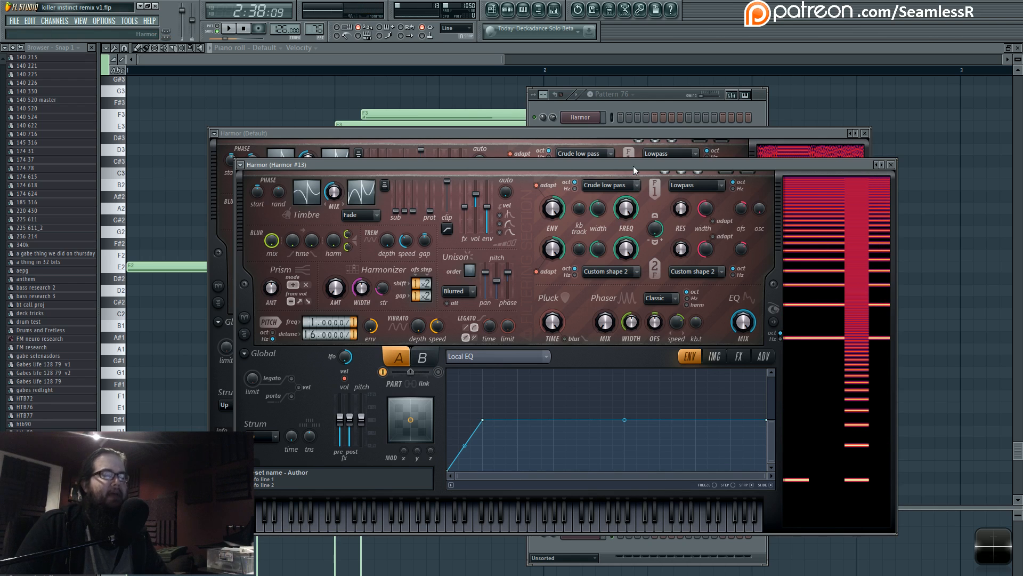
Turn up part A's phaser mix fully and set the phaser type to Freq
click(606, 322)
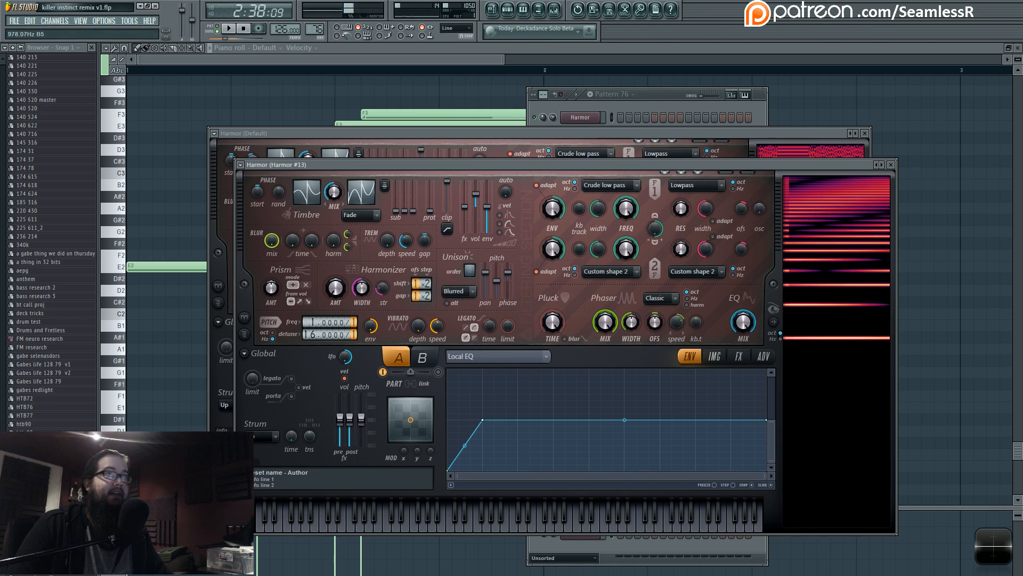
click(662, 298)
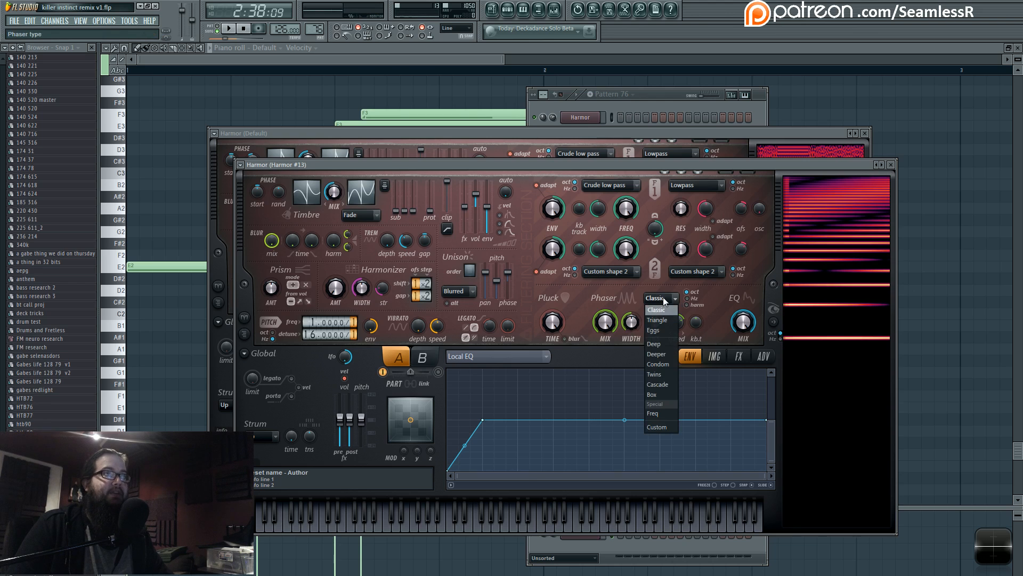
click(667, 413)
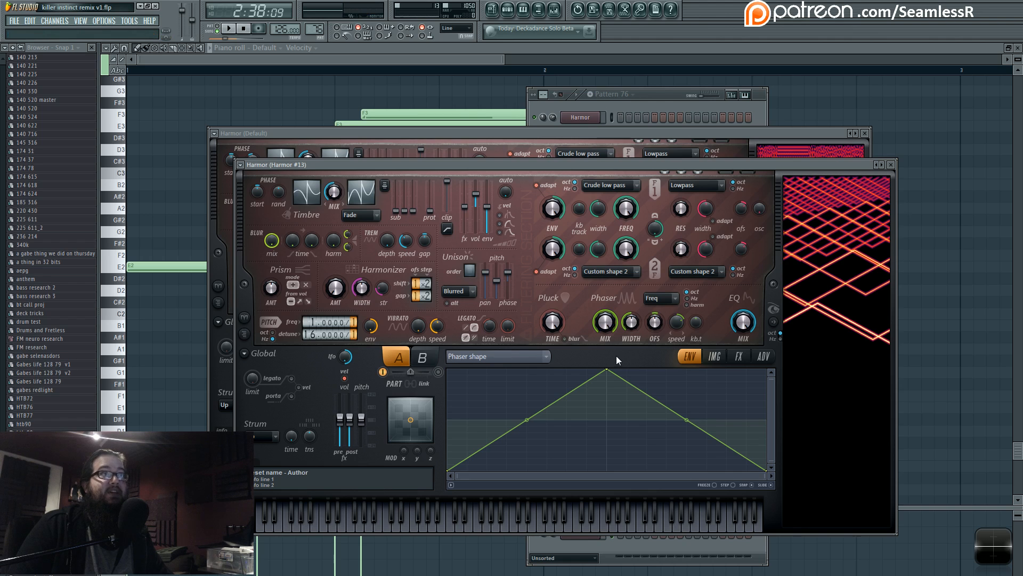
drag(609, 330, 609, 301)
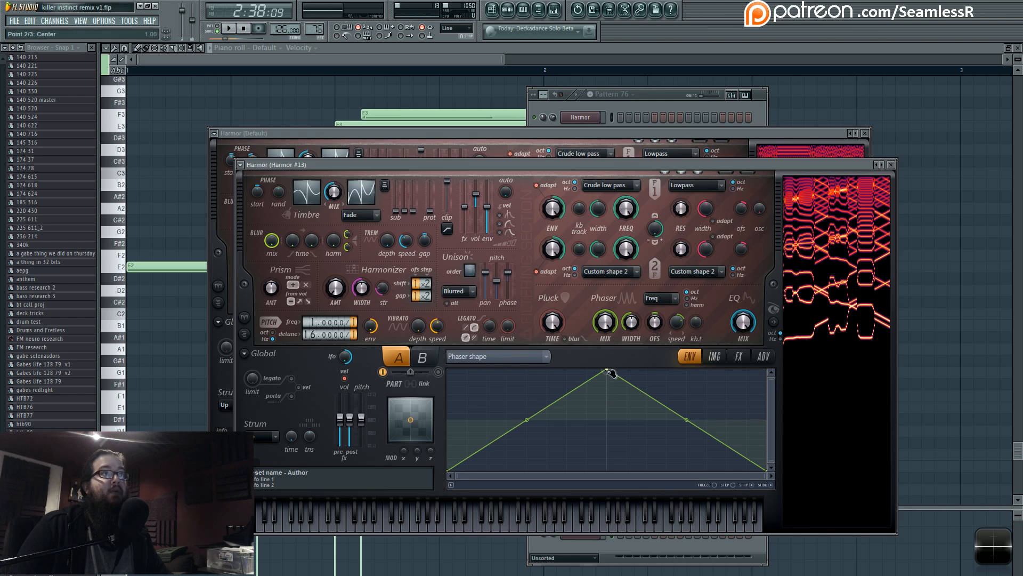
Compare the Custom and Freq phaser types and their shapes, ending on Freq
click(657, 303)
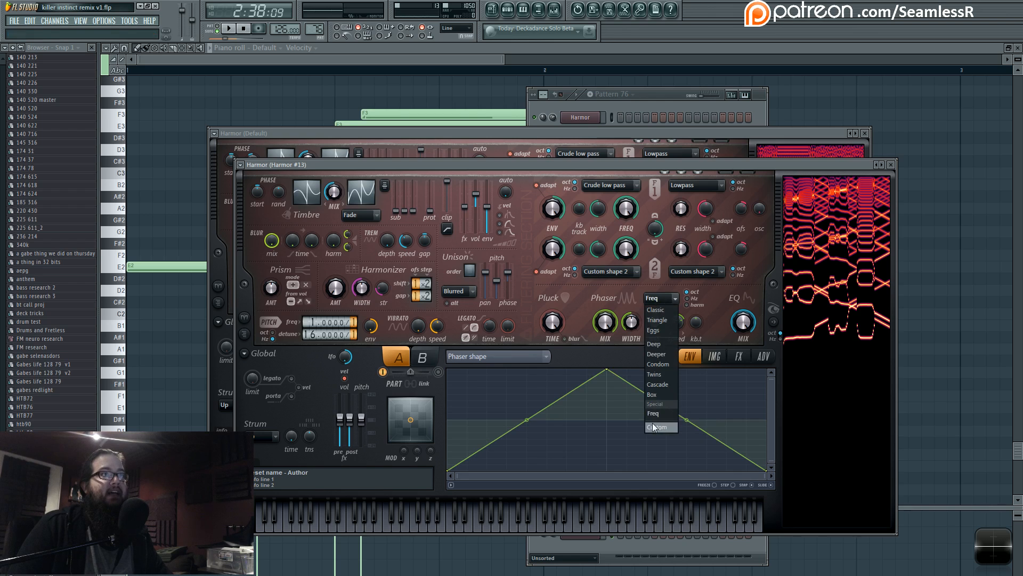
click(657, 426)
click(663, 299)
click(654, 413)
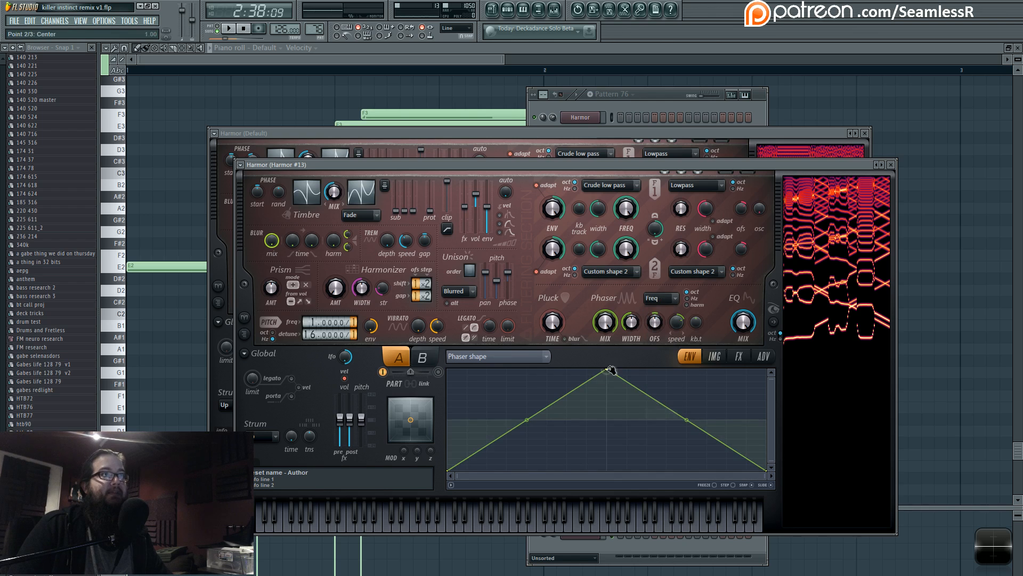
click(663, 298)
click(663, 426)
click(667, 298)
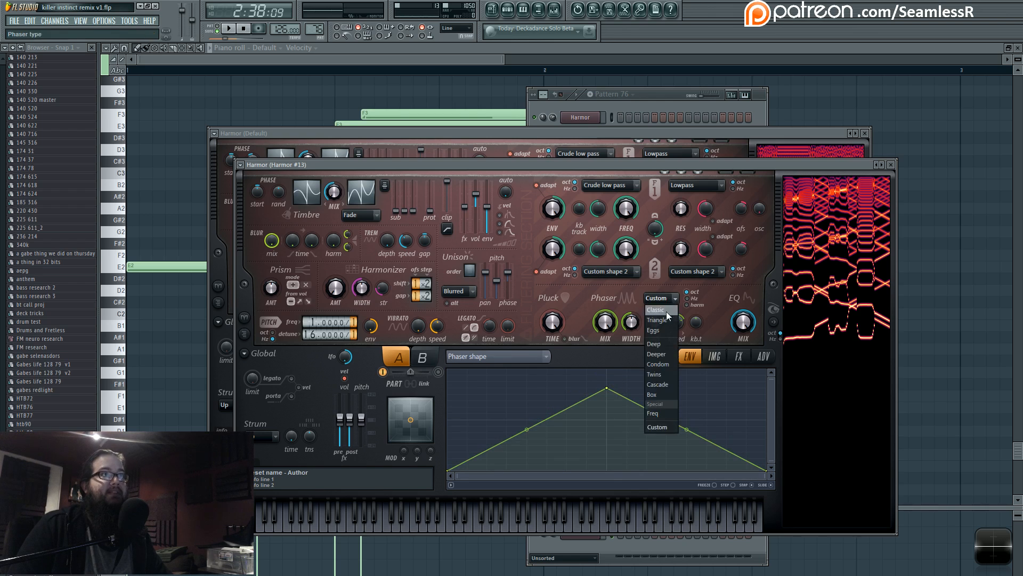
click(667, 414)
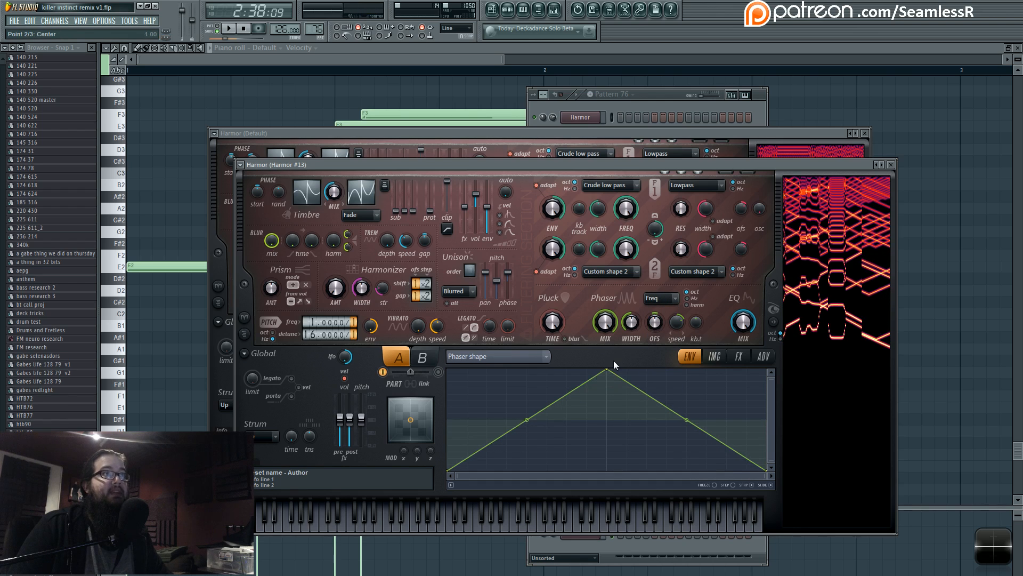
Audition the phaser with more width, return the width to 0%, and raise the phaser speed
click(678, 322)
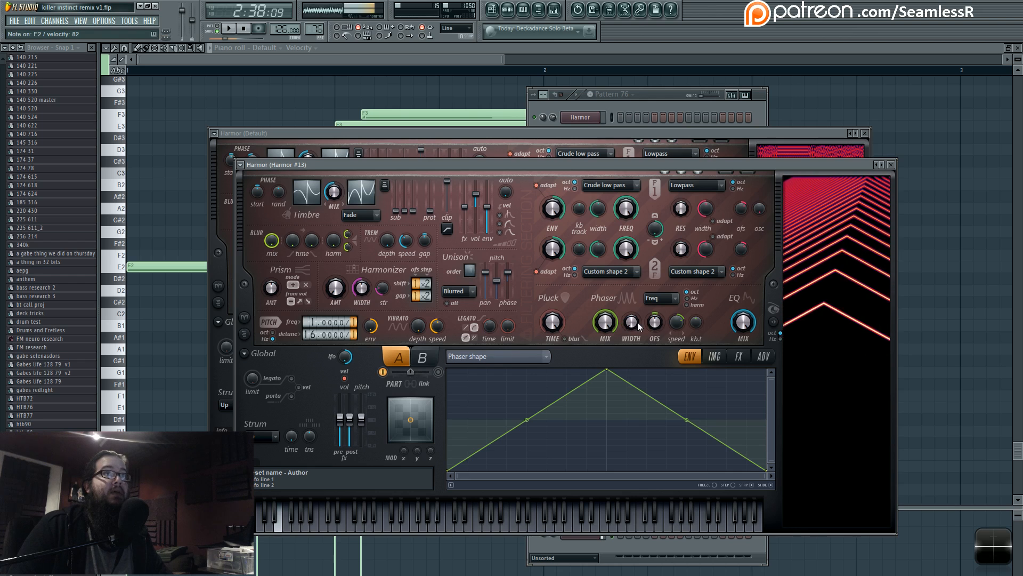
drag(631, 328, 631, 298)
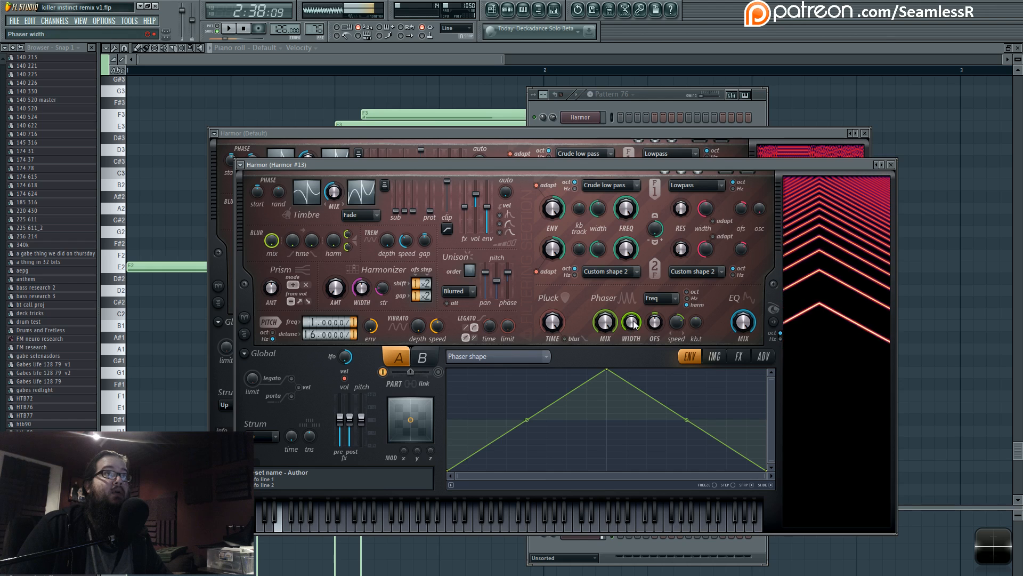
drag(633, 324, 633, 358)
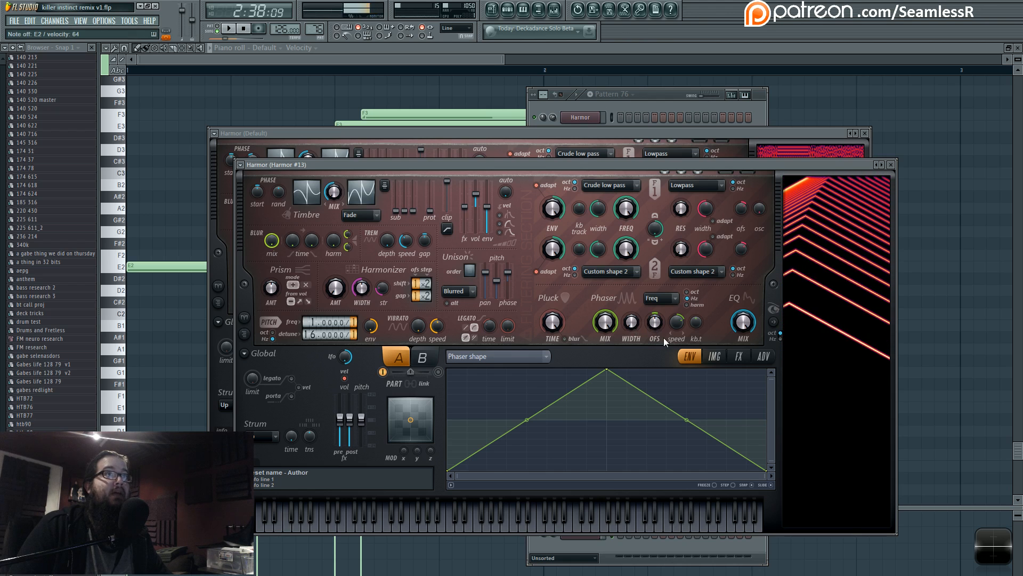
drag(677, 324, 677, 298)
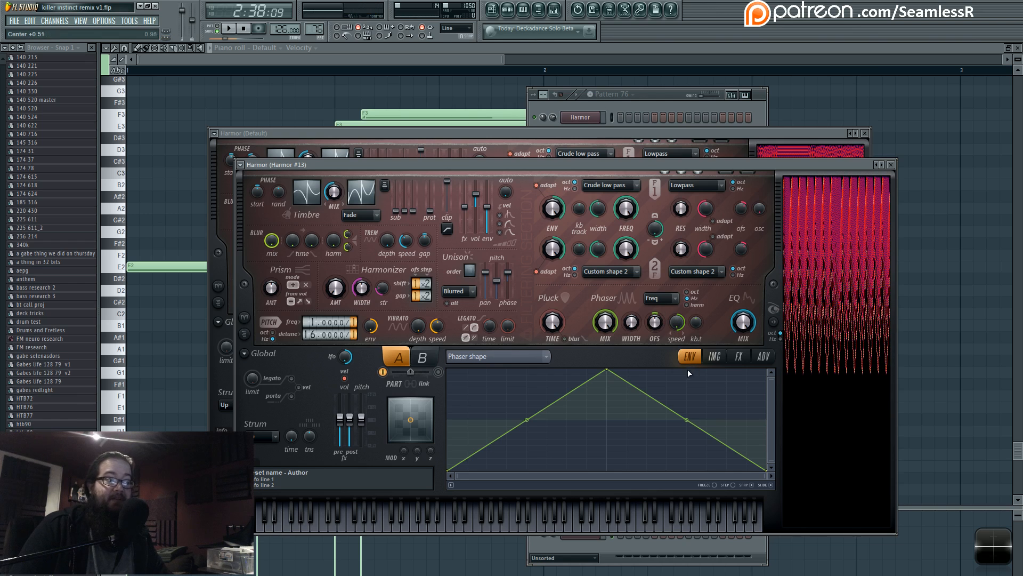
Reshape the phaser shape into two triangular peaks centred at about -0.50 and +0.50
drag(606, 370, 527, 368)
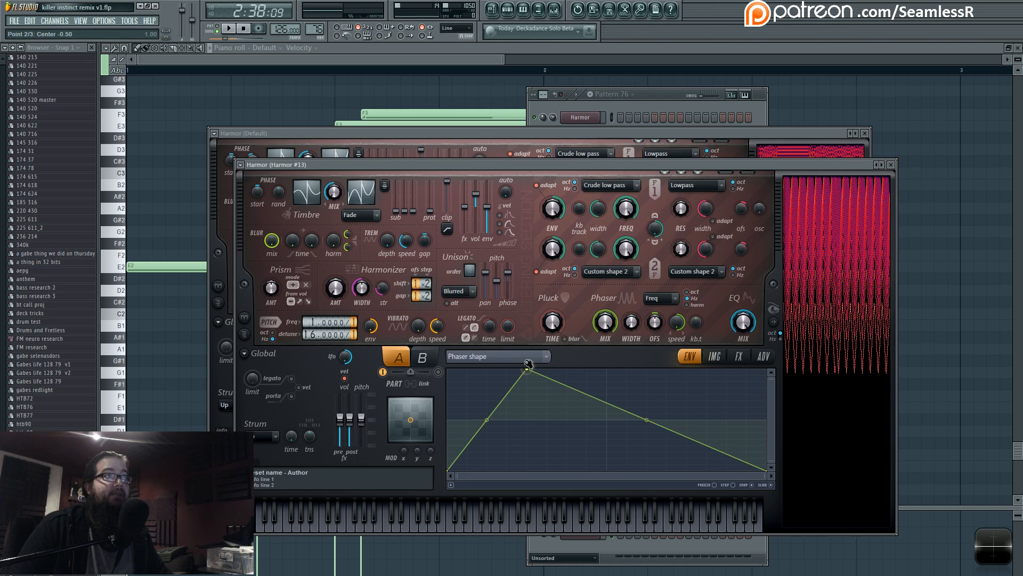
right_click(606, 469)
right_click(687, 381)
drag(688, 381, 687, 370)
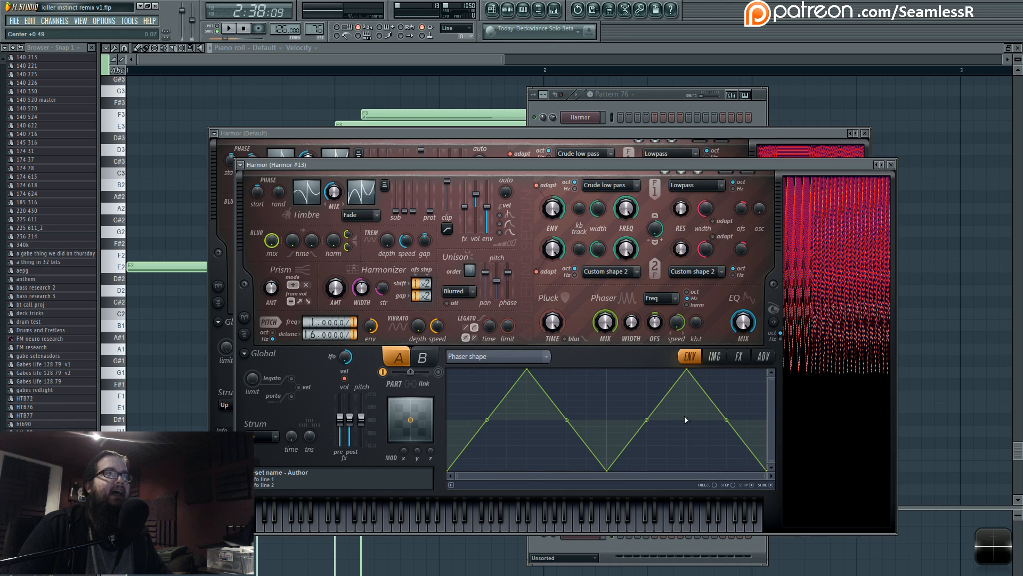
Delete the phaser shape's inner points, raise its end point into a full rising ramp, and slow the phaser speed
right_click(607, 470)
click(634, 423)
right_click(529, 374)
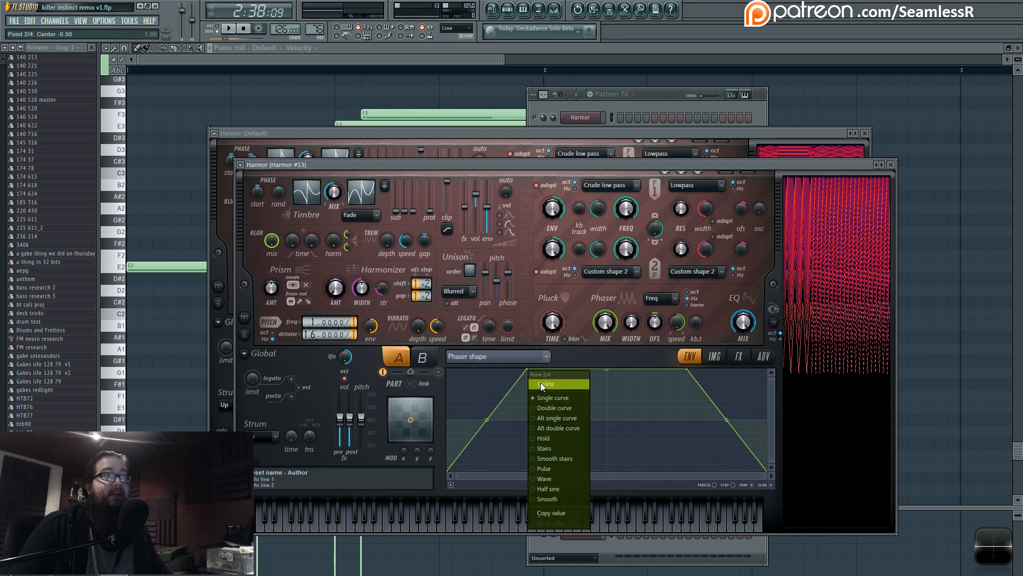
click(541, 383)
right_click(687, 370)
click(694, 384)
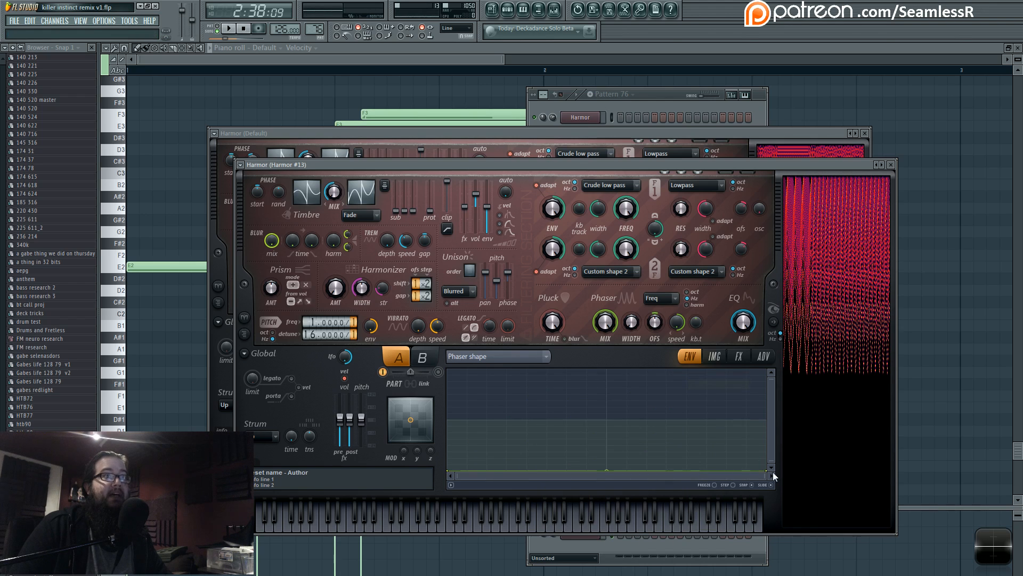
drag(772, 472, 763, 369)
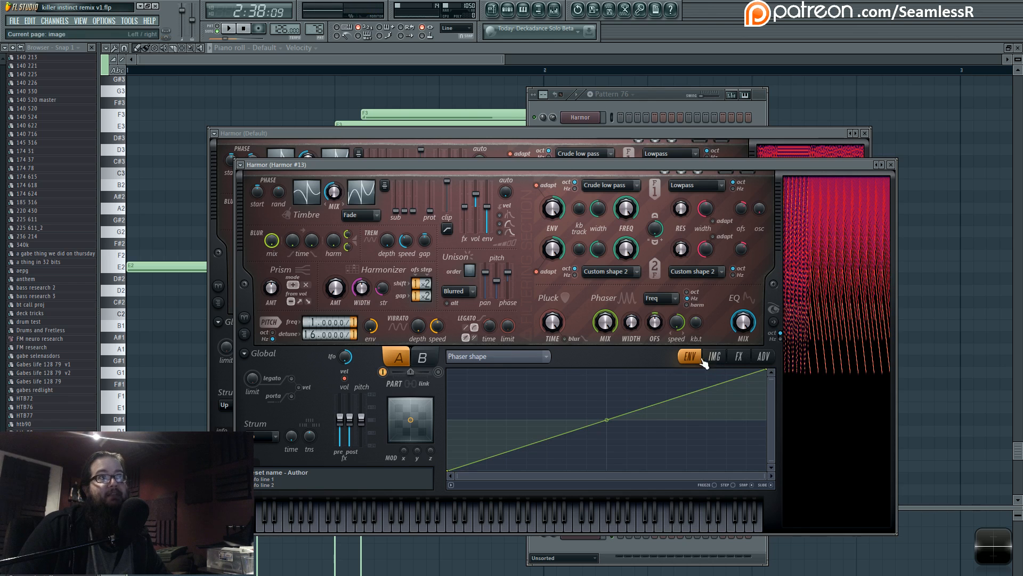
drag(677, 322, 678, 322)
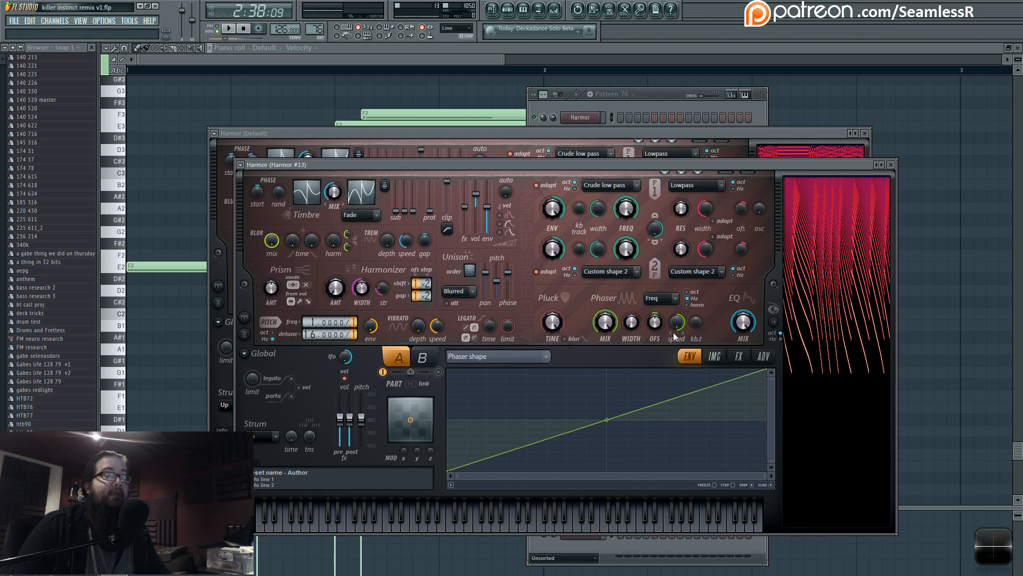
Change the ramp segment to the Wave curve type and audition sparse and dense sine and triangle cycles by varying its tension
right_click(769, 371)
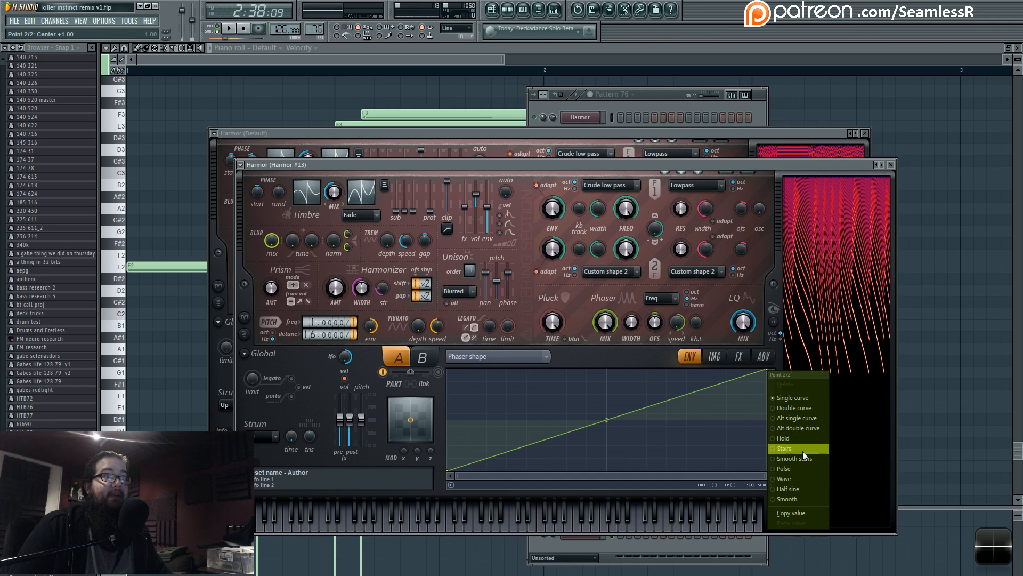
click(797, 478)
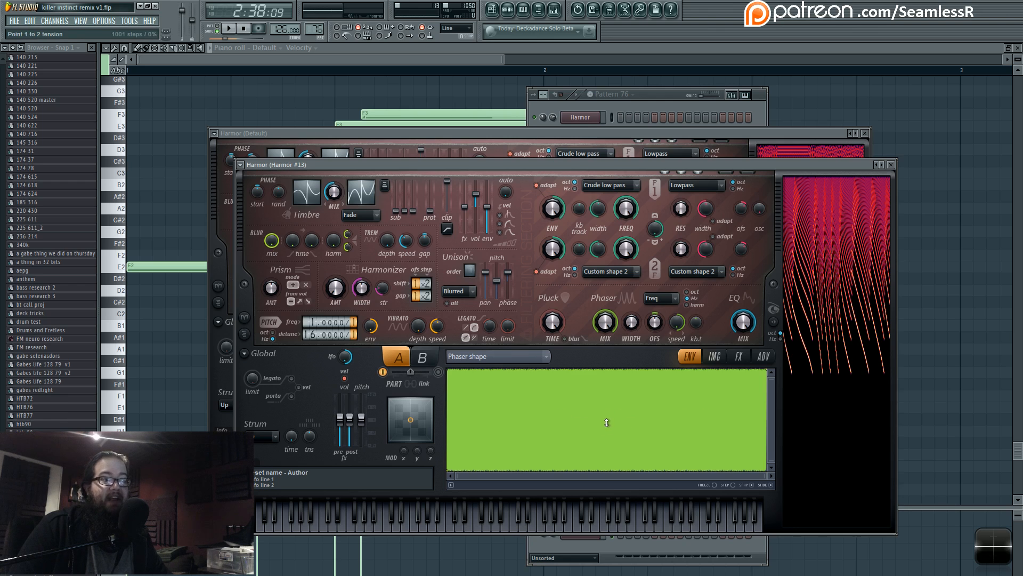
drag(607, 422, 607, 368)
drag(607, 420, 607, 419)
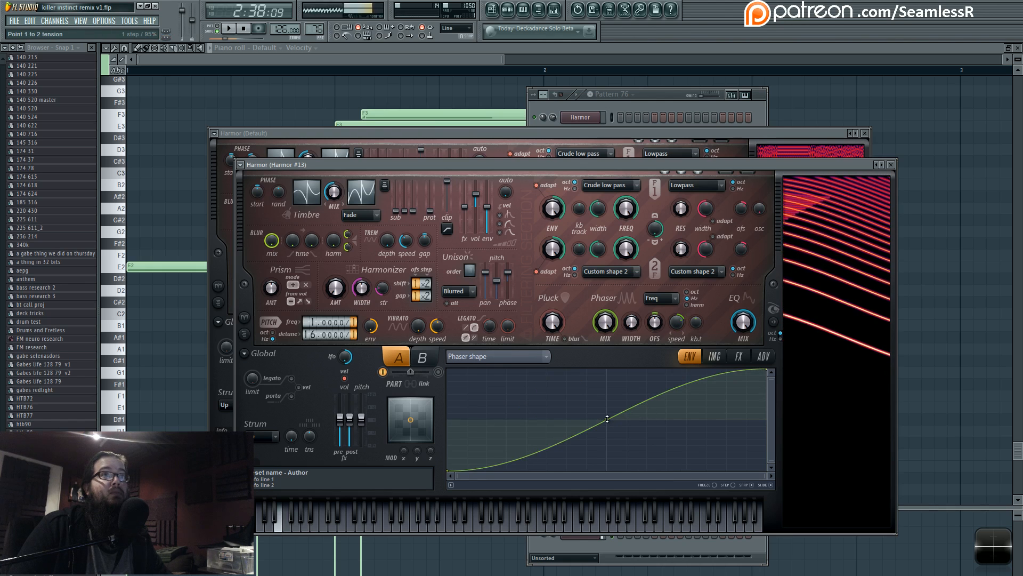
drag(607, 419, 607, 429)
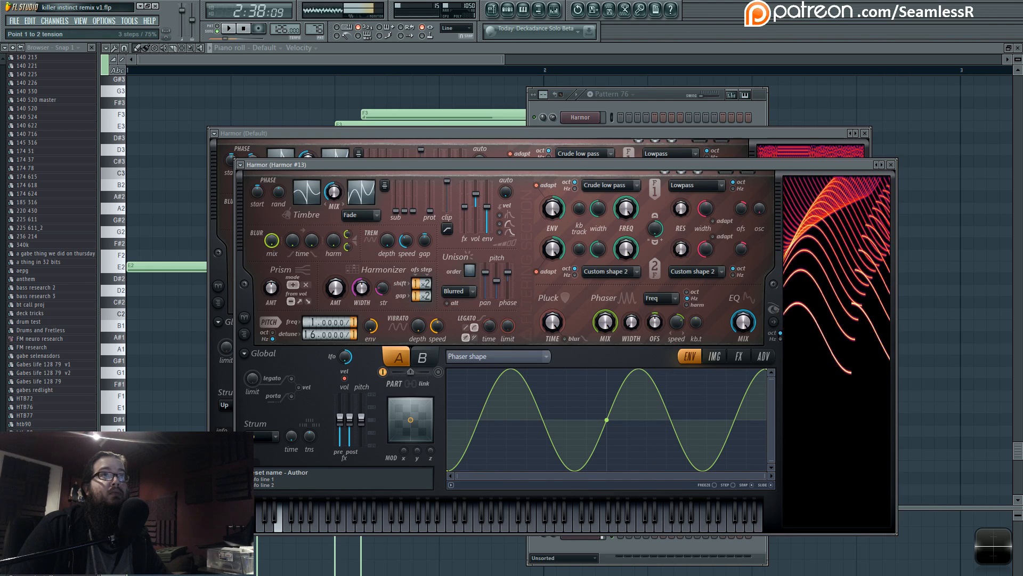
drag(607, 429, 607, 512)
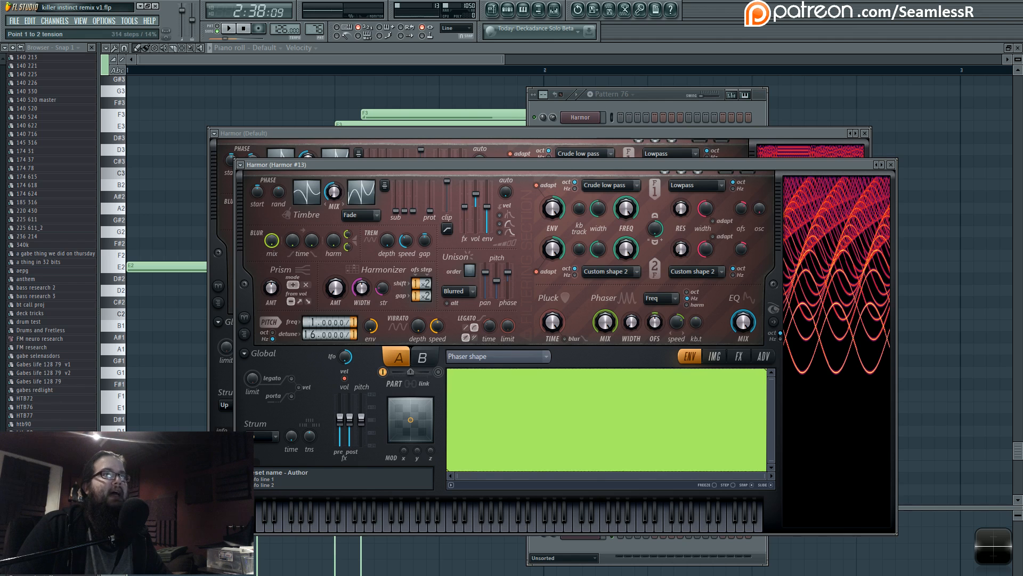
drag(607, 420, 607, 369)
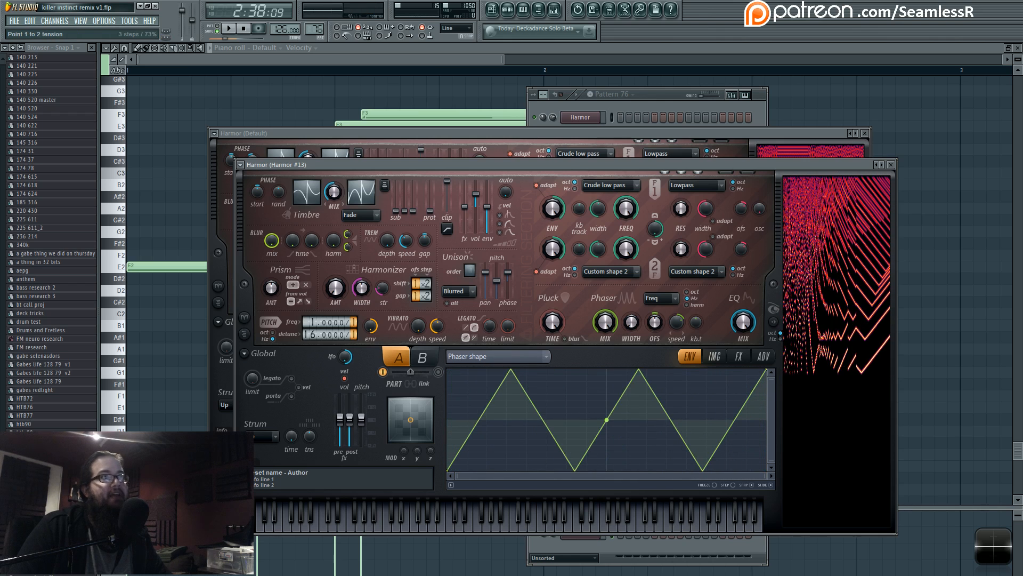
mouse_move(607, 420)
mouse_down()
mouse_move(608, 400)
mouse_move(602, 418)
mouse_up()
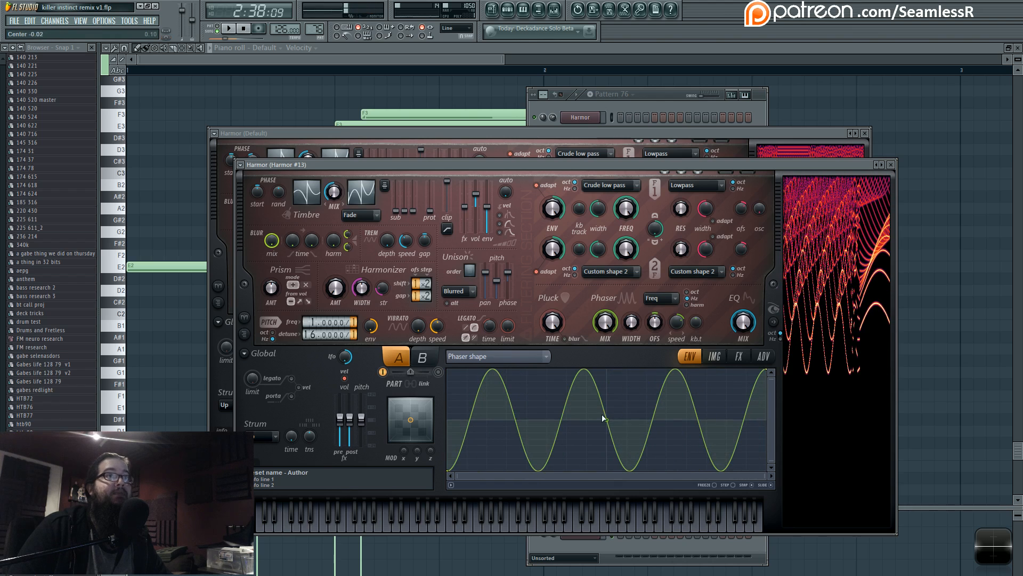
Switch the segment to the Pulse curve type, audition its tension from 3 up to 403 steps, and lower the phaser mix slightly
right_click(766, 370)
click(807, 469)
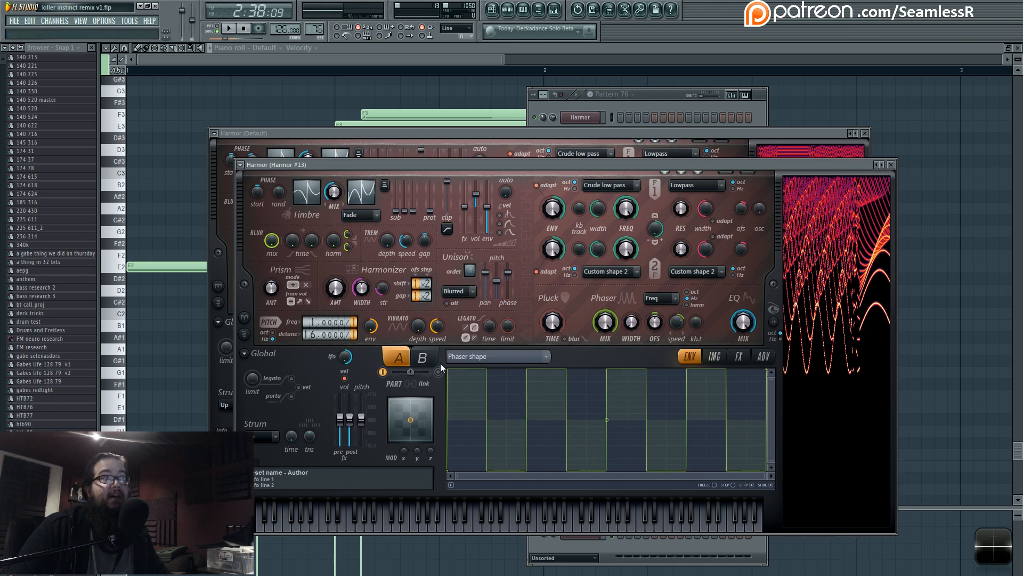
mouse_move(607, 419)
mouse_down()
mouse_move(607, 394)
mouse_move(607, 405)
mouse_up()
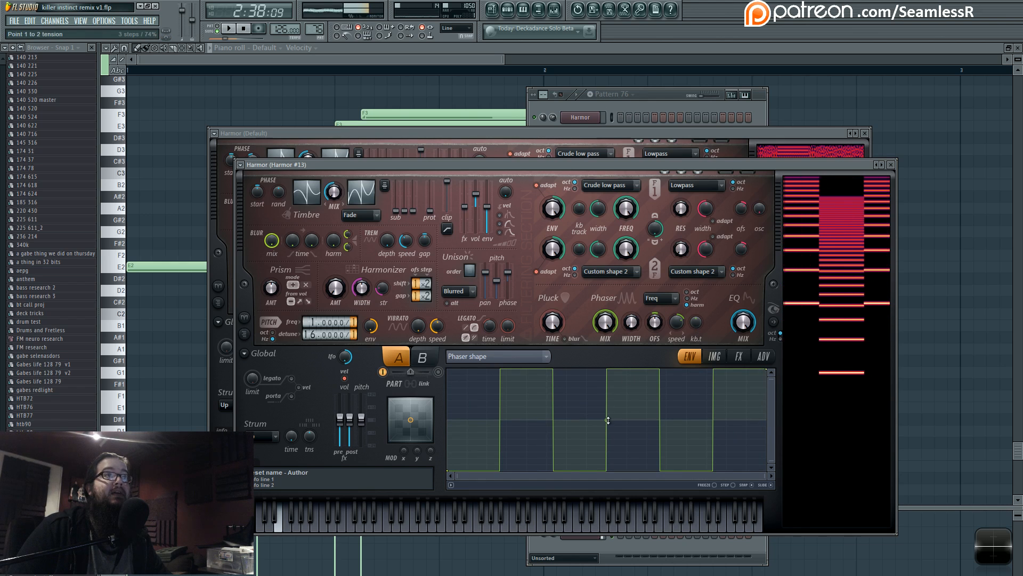
drag(680, 316, 680, 320)
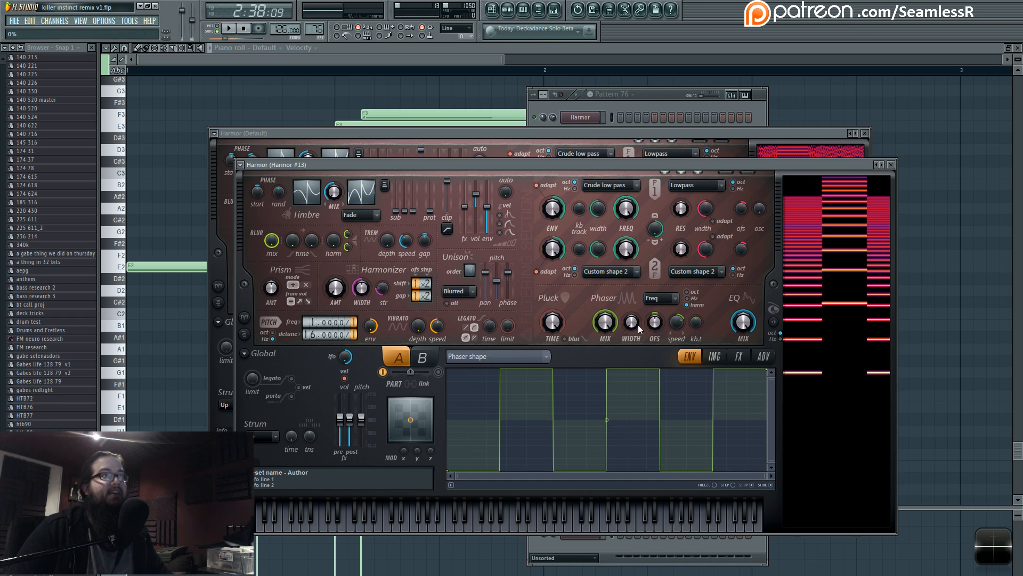
drag(606, 419, 606, 363)
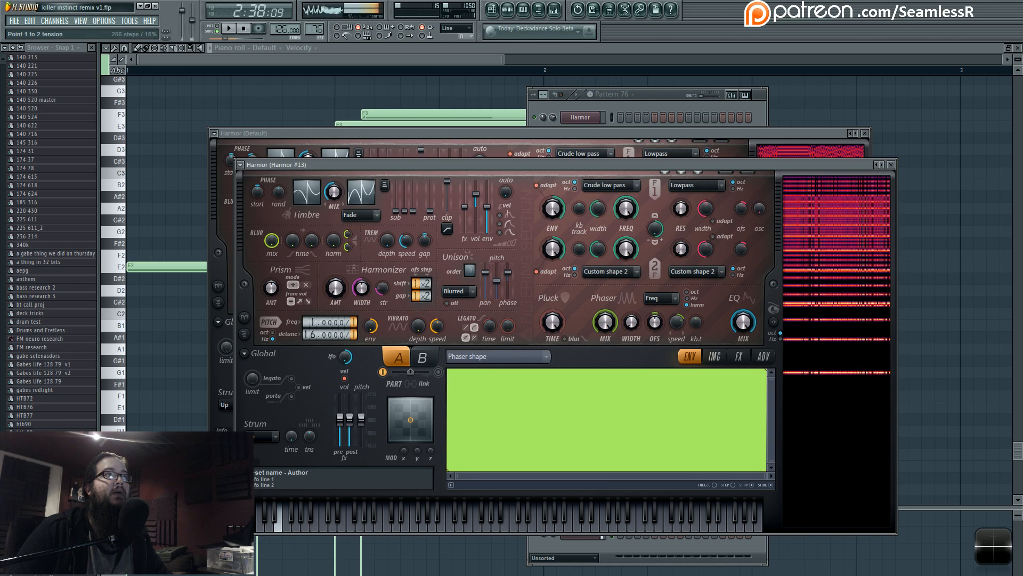
mouse_move(606, 324)
mouse_down()
mouse_move(606, 350)
mouse_move(606, 320)
mouse_move(607, 333)
mouse_up()
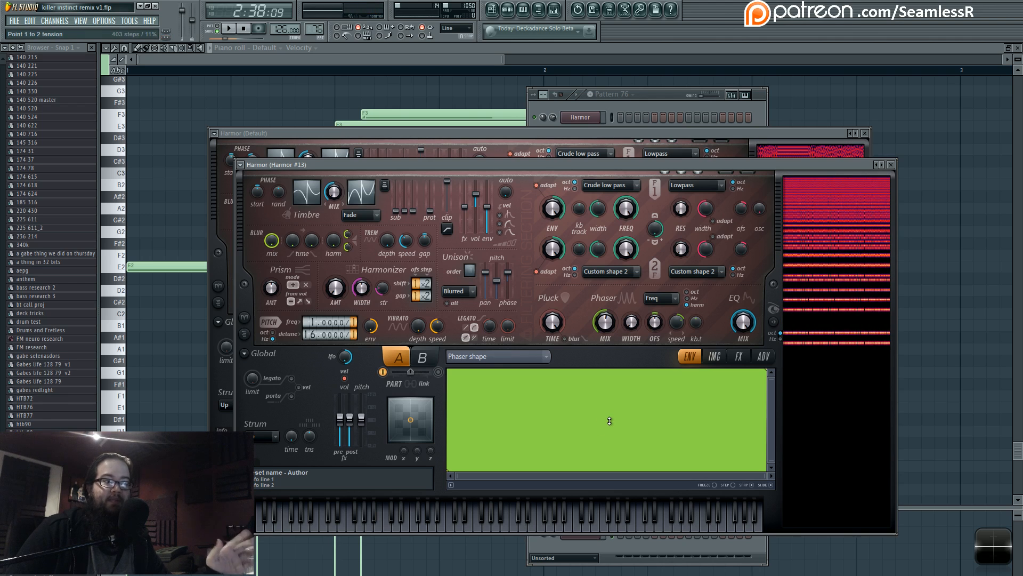
Audition the Pulse phaser shape at sparse and very dense step counts while raising the phaser mix, ending at 20 steps
drag(605, 322, 605, 308)
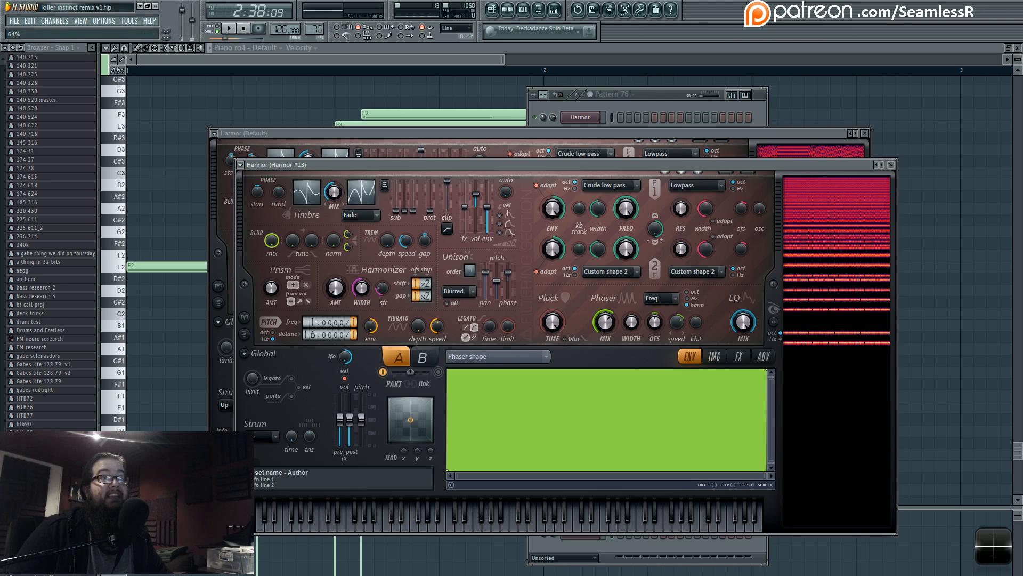
drag(609, 420, 609, 377)
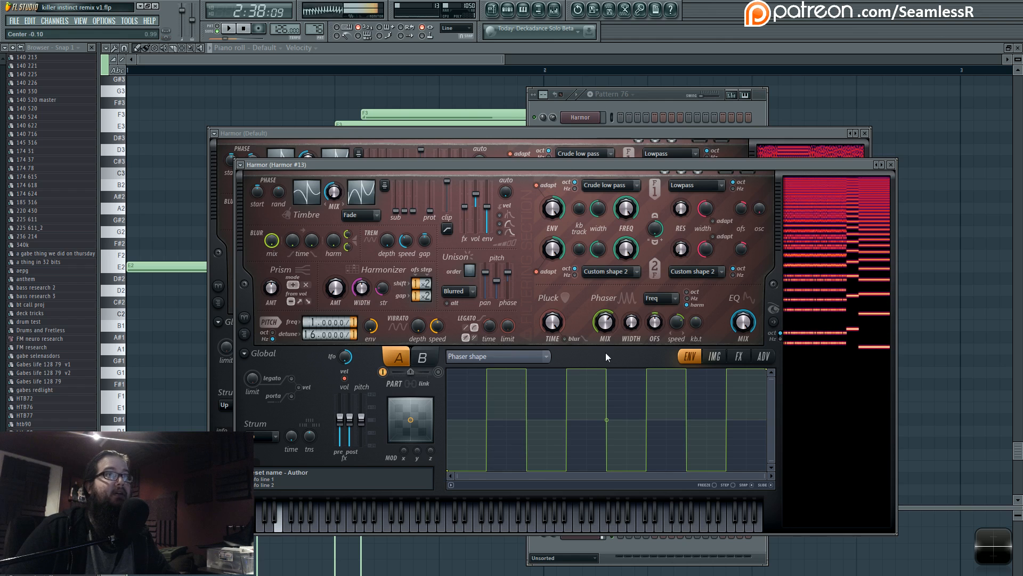
drag(606, 419, 606, 373)
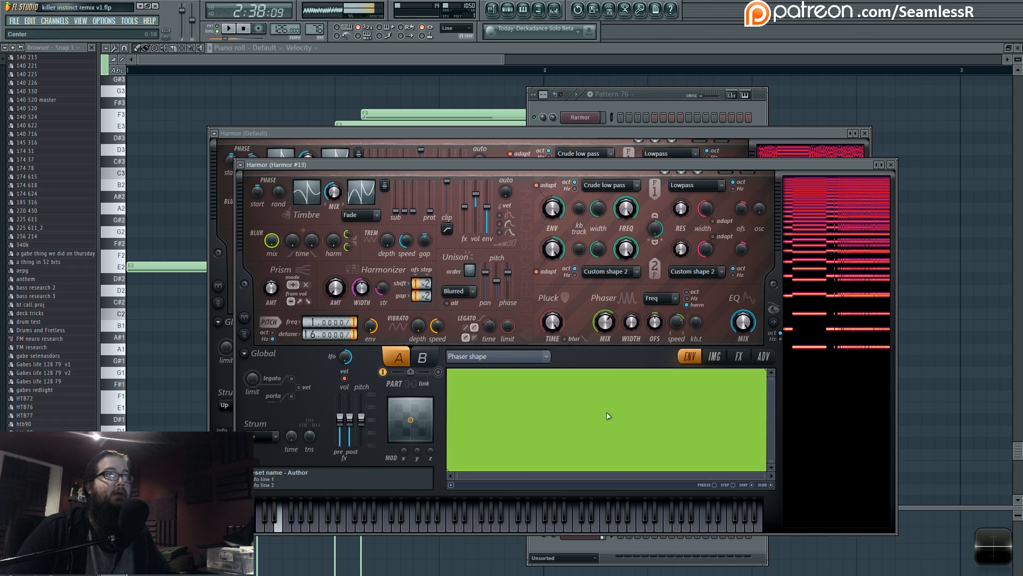
mouse_move(605, 322)
mouse_down()
mouse_move(604, 335)
mouse_move(605, 304)
mouse_up()
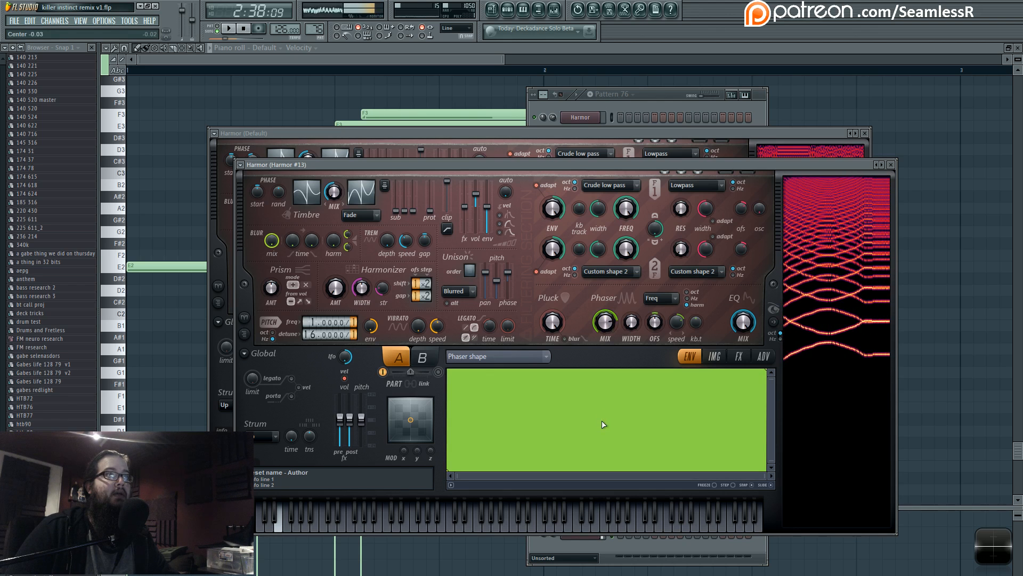
mouse_move(606, 420)
mouse_down()
mouse_move(606, 433)
mouse_move(608, 420)
mouse_up()
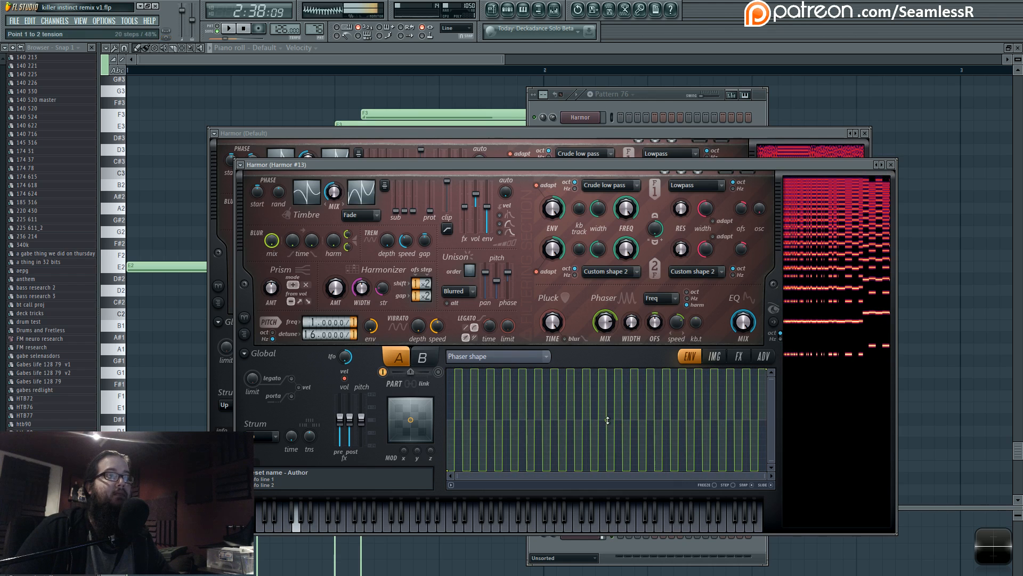
Change the phaser shape's segment to the Wave curve type and audition dense triangle cycles with adjusted phaser speed and mix
right_click(768, 369)
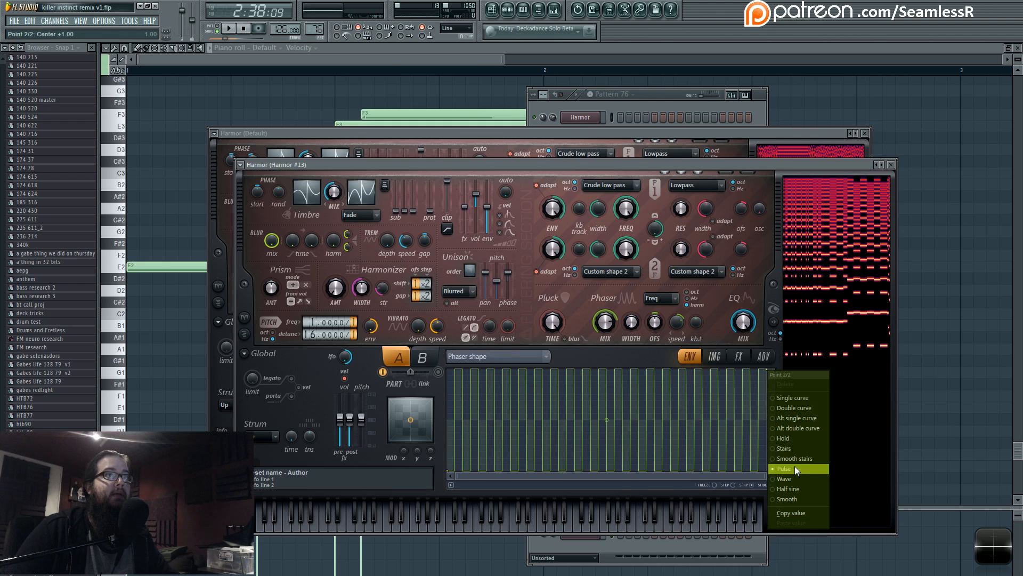
click(795, 478)
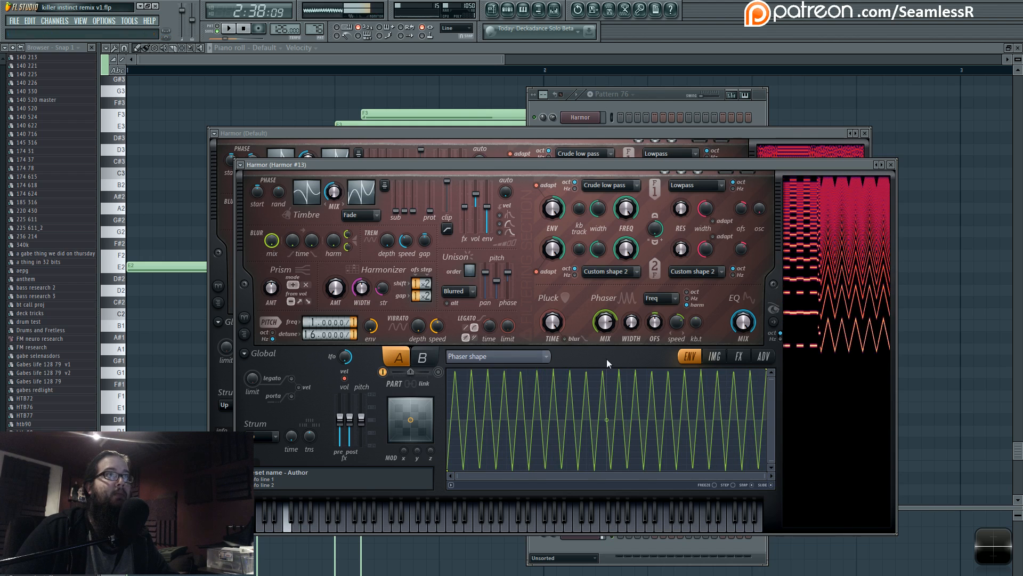
drag(606, 420, 607, 394)
drag(681, 324, 681, 298)
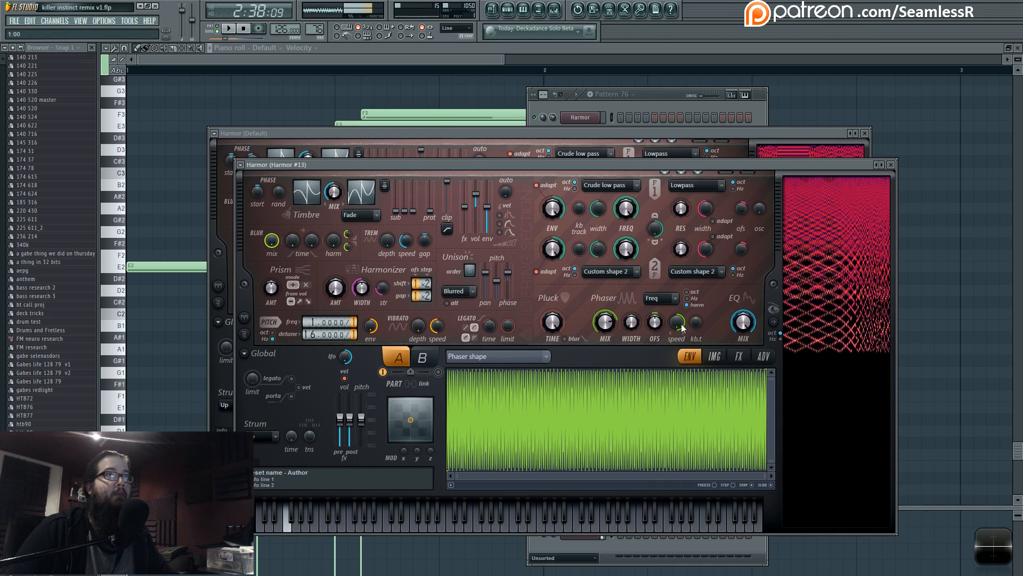
mouse_move(607, 420)
mouse_down()
mouse_move(607, 458)
mouse_move(607, 418)
mouse_up()
mouse_move(606, 322)
mouse_down()
mouse_move(606, 359)
mouse_move(606, 324)
mouse_up()
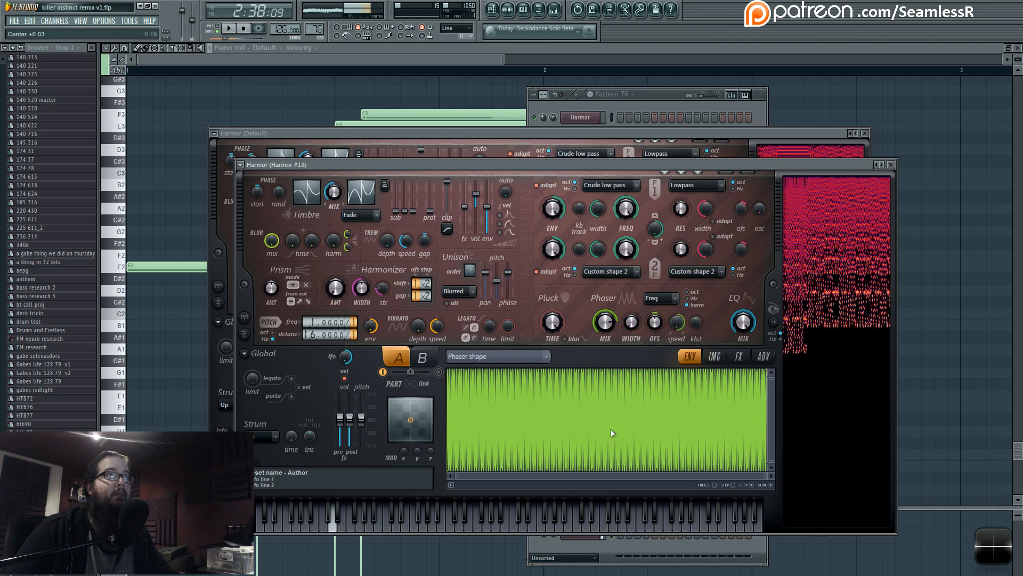
Vary the Wave segment's tension between dense and sparse cycles and sweep the phaser mix through 53% down to 18%
drag(607, 420, 607, 355)
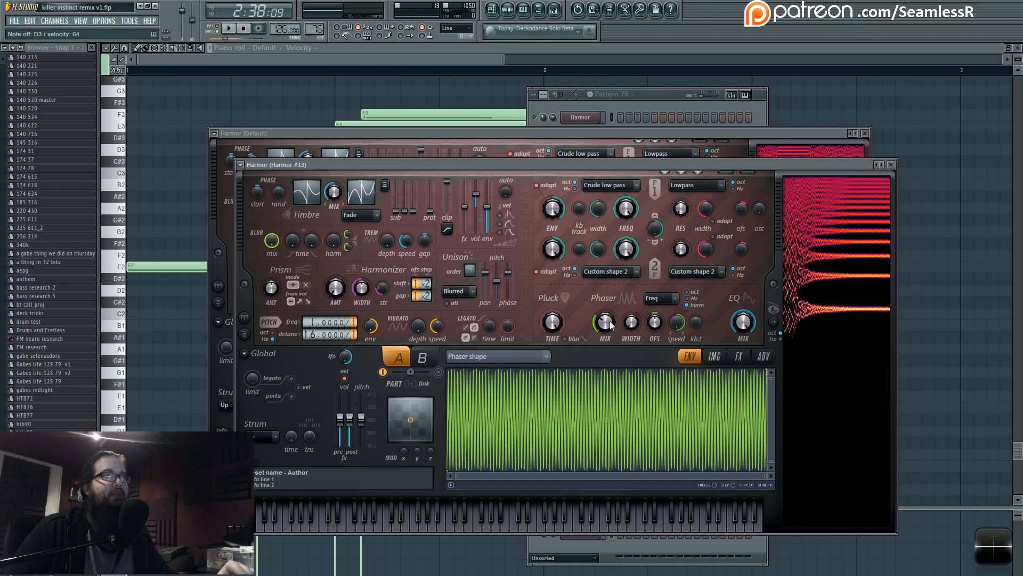
drag(612, 325, 611, 329)
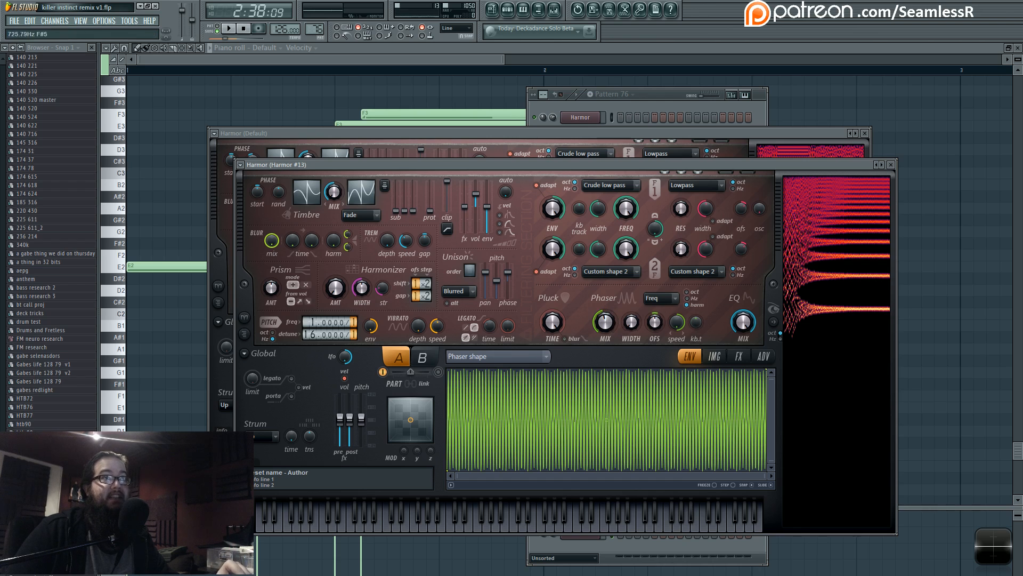
drag(605, 322, 606, 324)
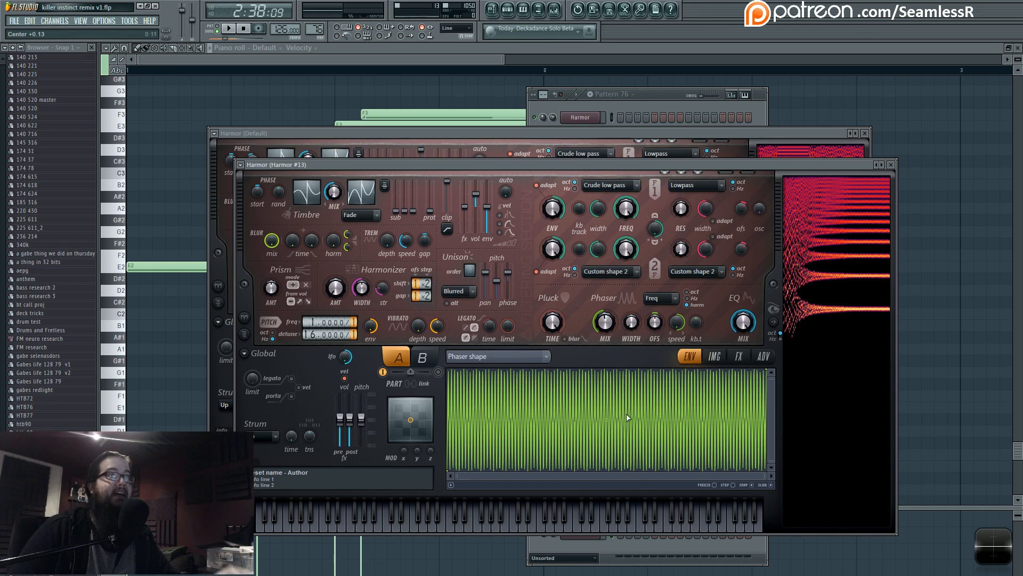
scroll(469, 391, up, 5)
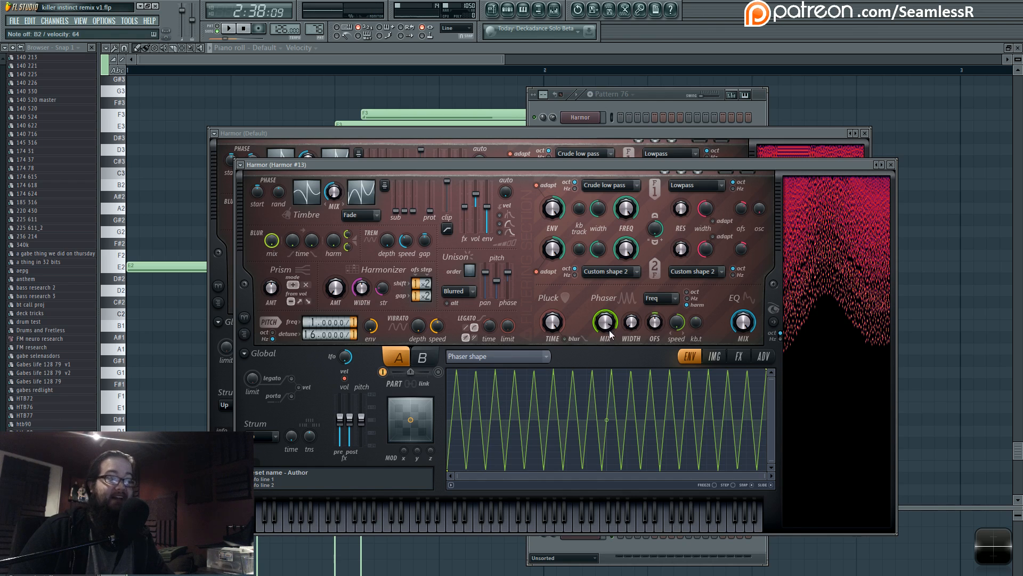
drag(615, 331, 614, 405)
drag(615, 330, 615, 290)
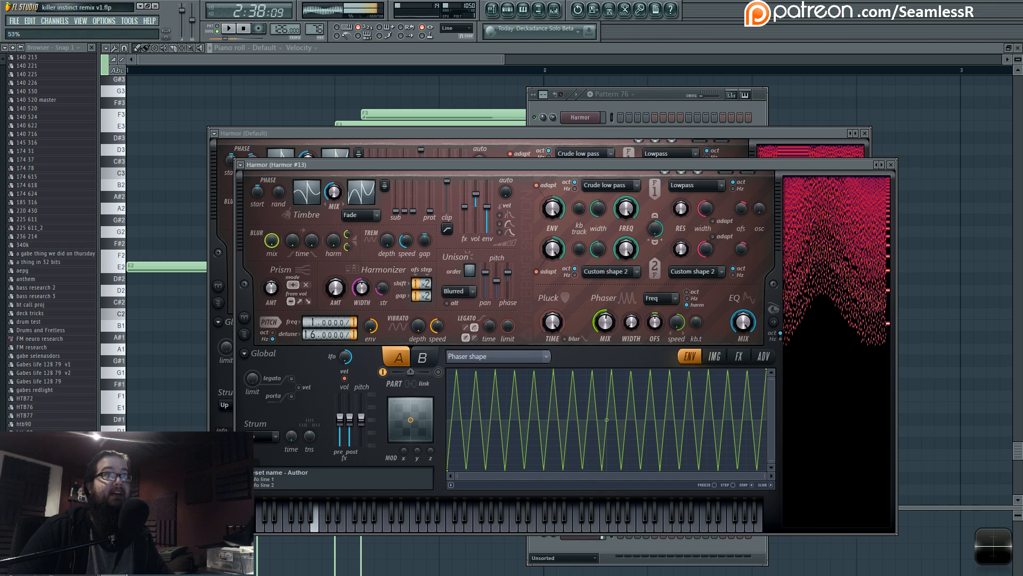
mouse_move(613, 330)
mouse_down()
mouse_move(613, 402)
mouse_move(613, 343)
mouse_up()
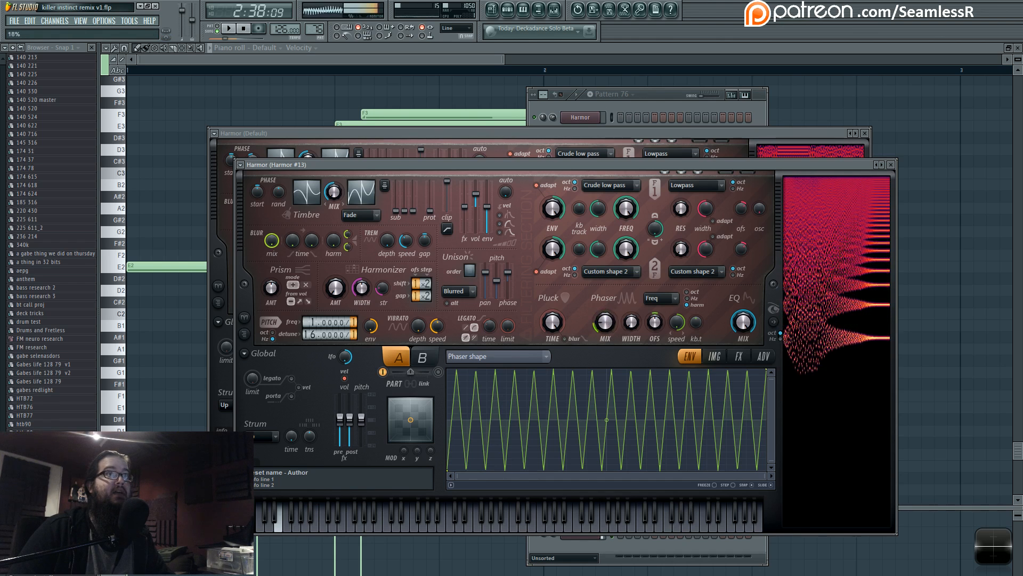
Reset the Wave segment's tension to a plain ramp, tighten it into dense triangle cycles, and raise the phaser mix
right_click(606, 420)
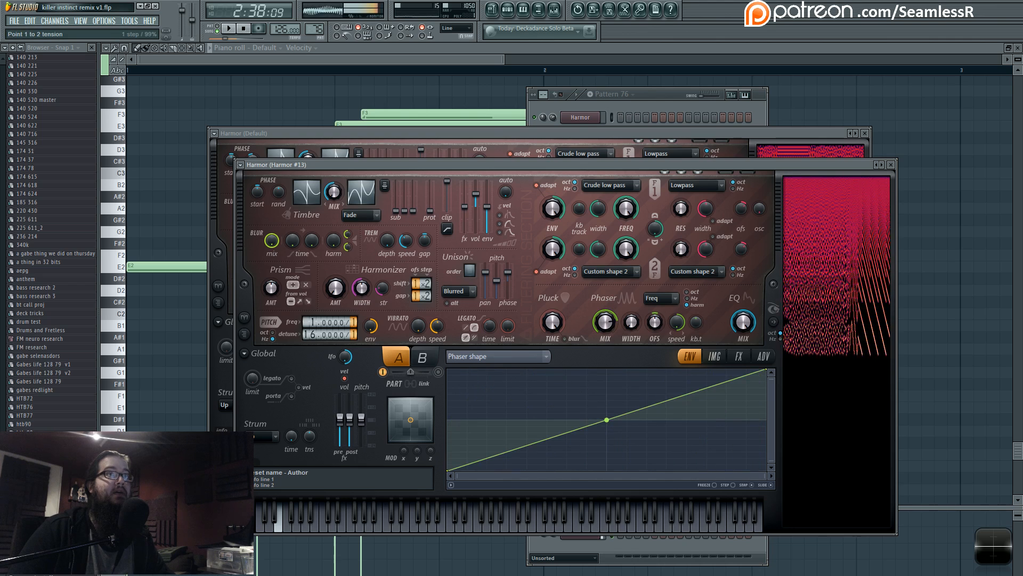
drag(606, 420, 606, 368)
mouse_move(609, 324)
mouse_down()
mouse_move(609, 376)
mouse_move(605, 288)
mouse_move(605, 305)
mouse_up()
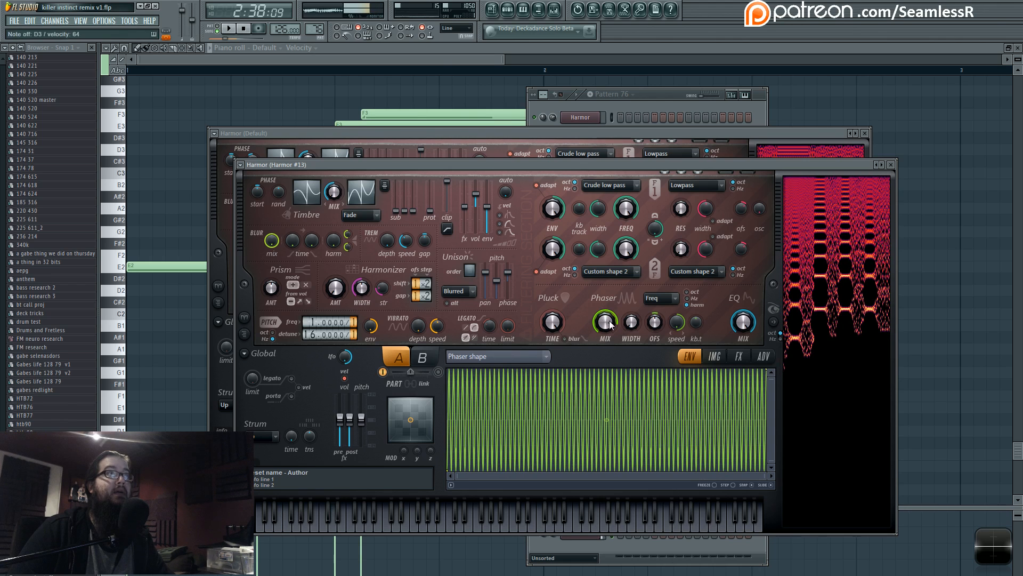
Switch to the original Harmor instance and examine the Local EQ shape of part B
click(500, 134)
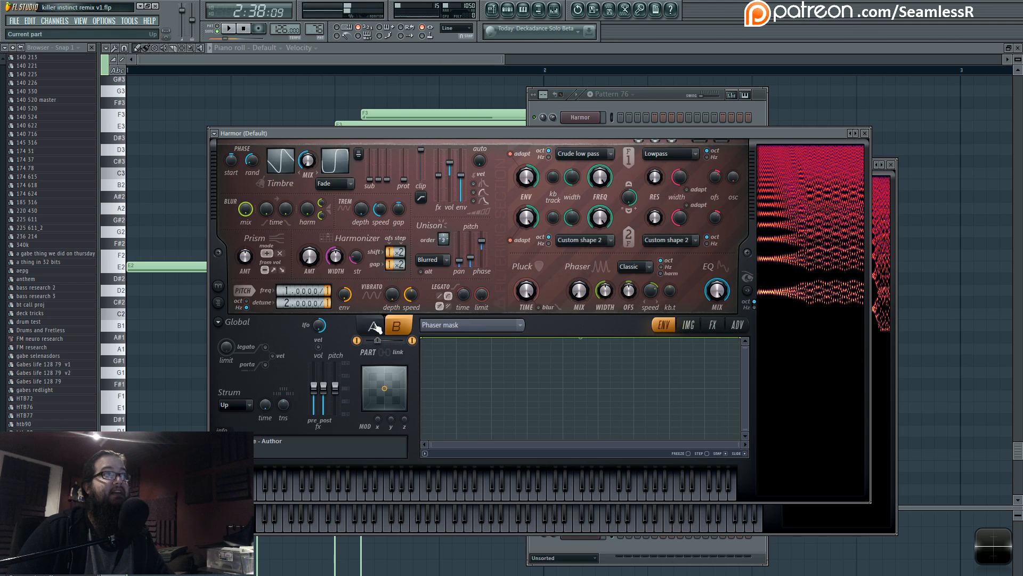
click(404, 327)
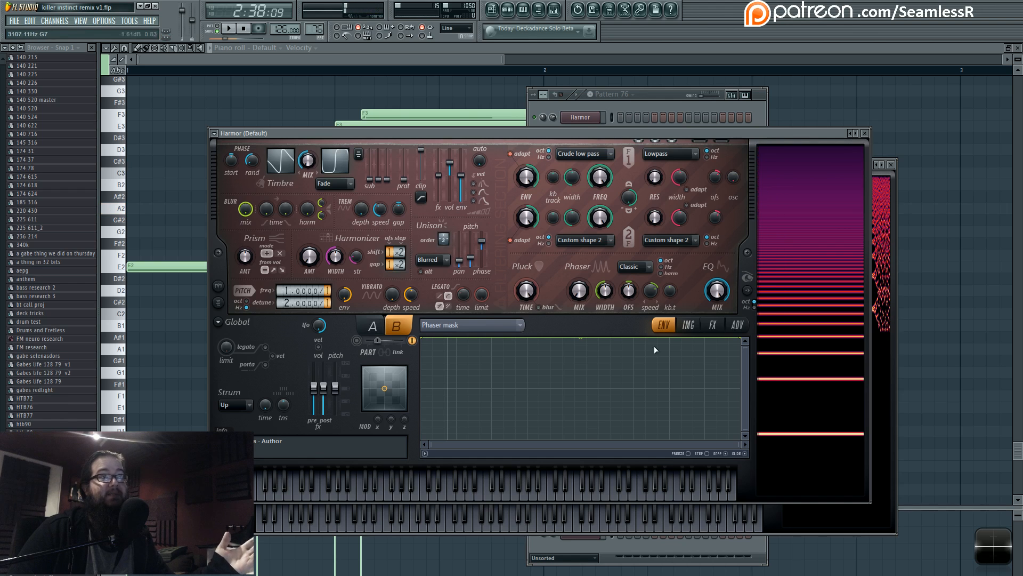
click(509, 329)
click(637, 224)
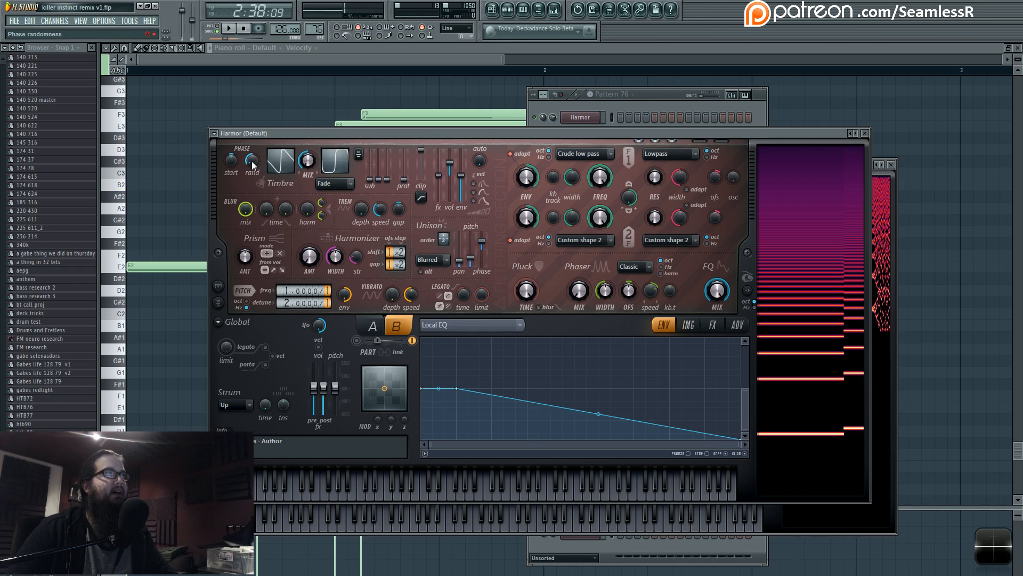
click(509, 324)
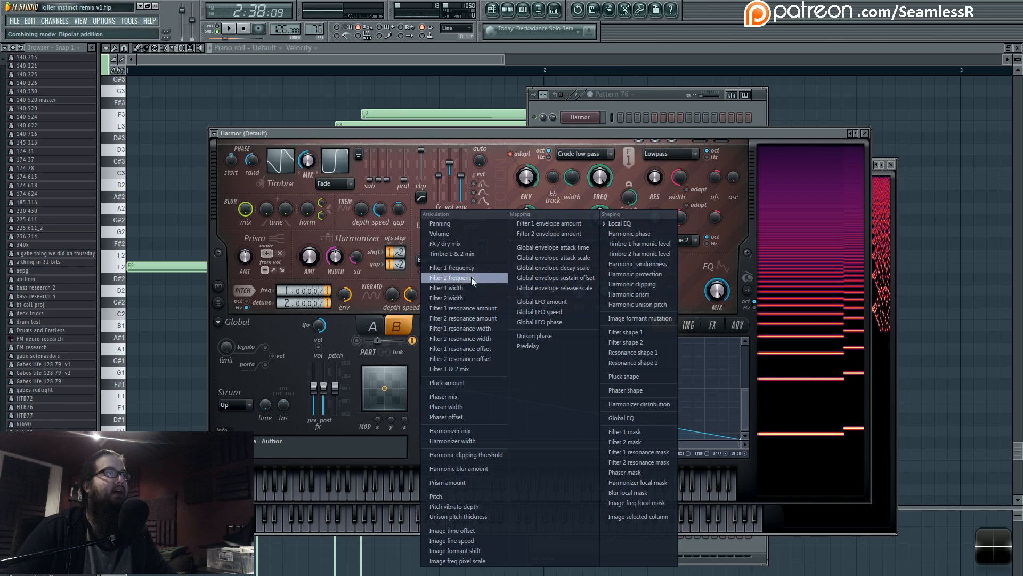
click(539, 130)
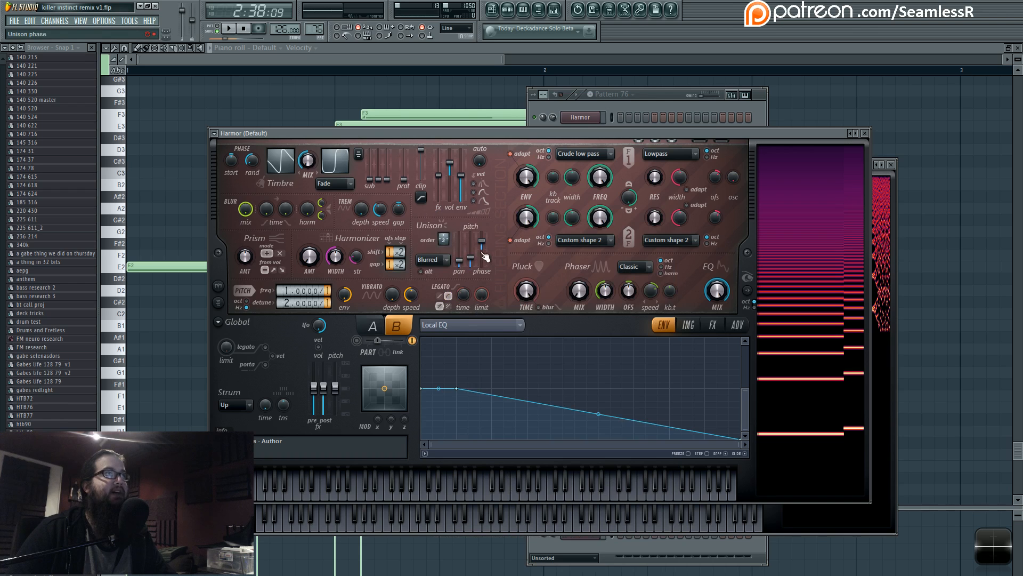
Open part A's unison pitch thickness envelope and audition the phaser width up to about 92%
click(373, 326)
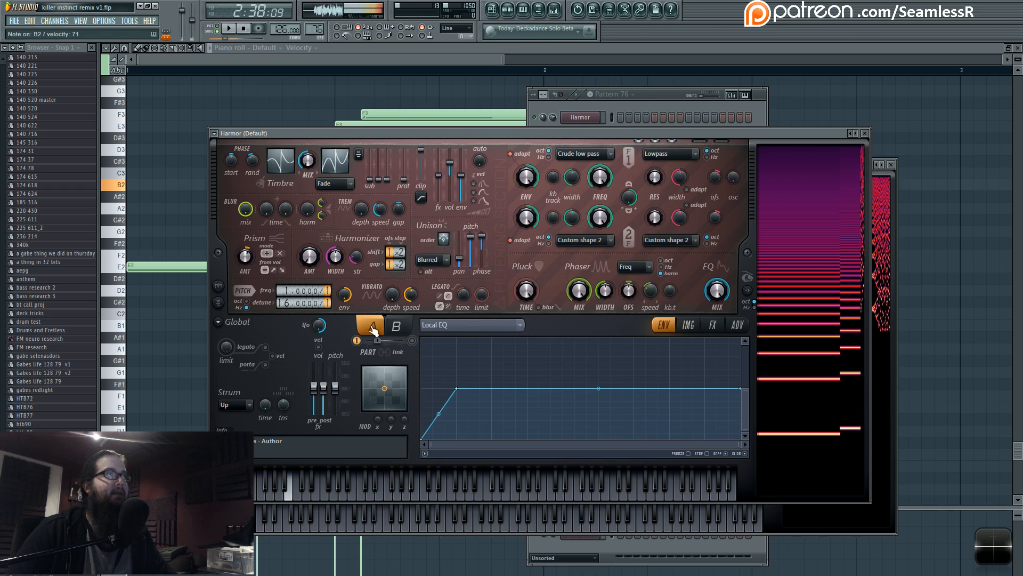
right_click(471, 240)
click(492, 266)
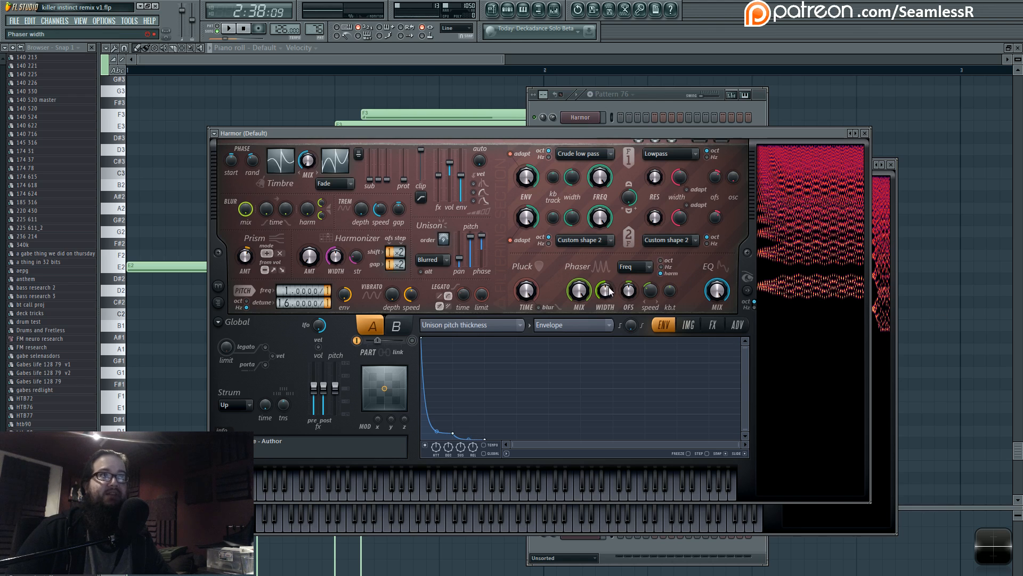
drag(609, 284, 613, 250)
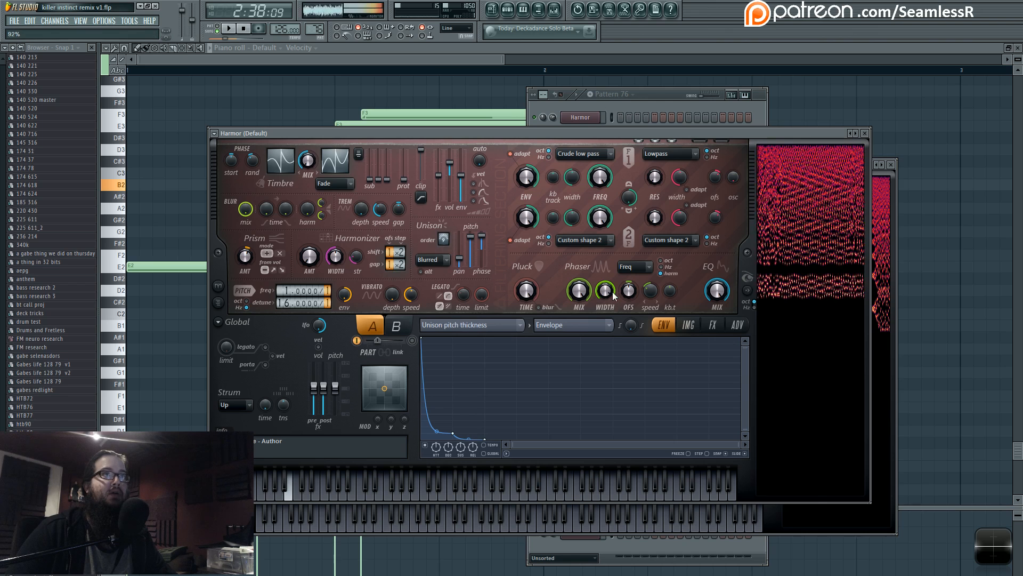
mouse_move(613, 292)
mouse_down()
mouse_move(629, 275)
mouse_move(630, 290)
mouse_up()
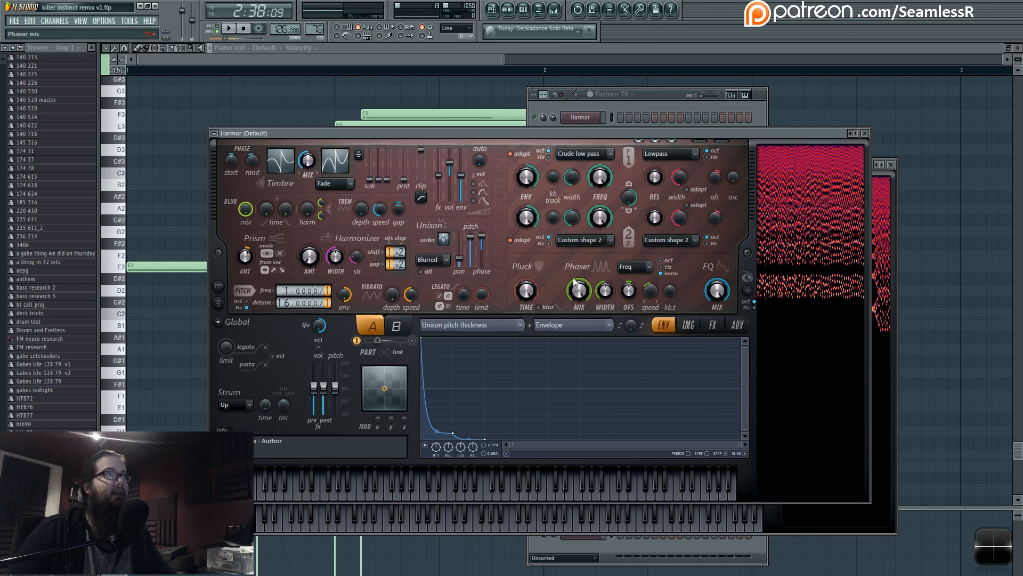
Examine part A's Local EQ shape and its phaser mix envelope
click(496, 326)
click(664, 224)
click(493, 325)
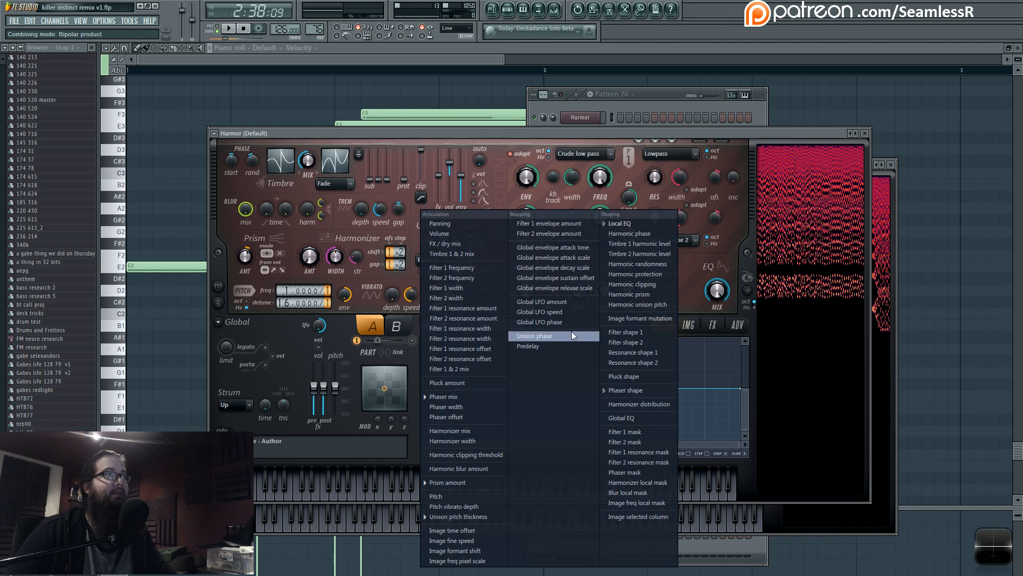
click(443, 396)
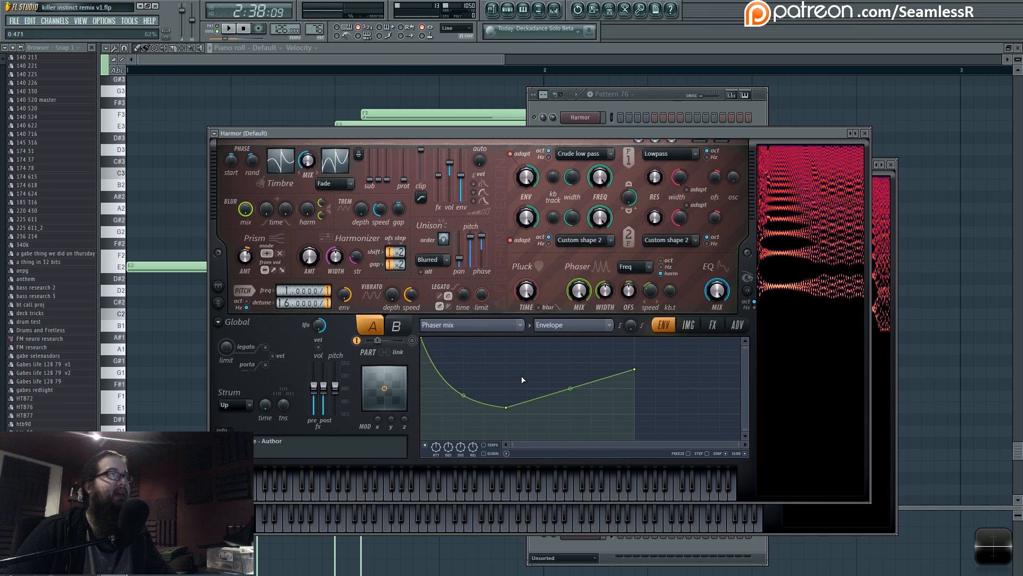
Examine part A's prism amount envelope and its phaser shape
right_click(244, 256)
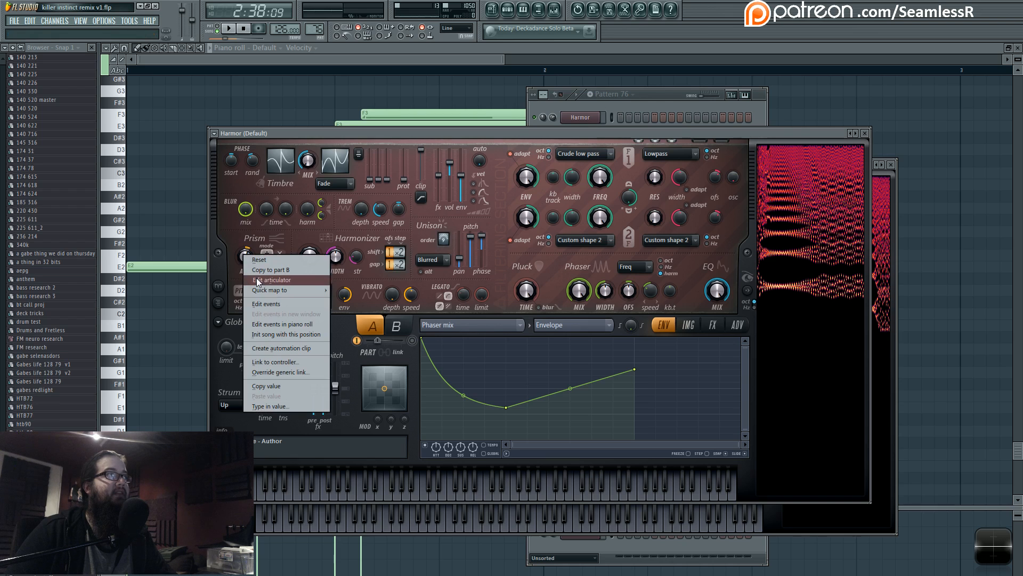
click(277, 282)
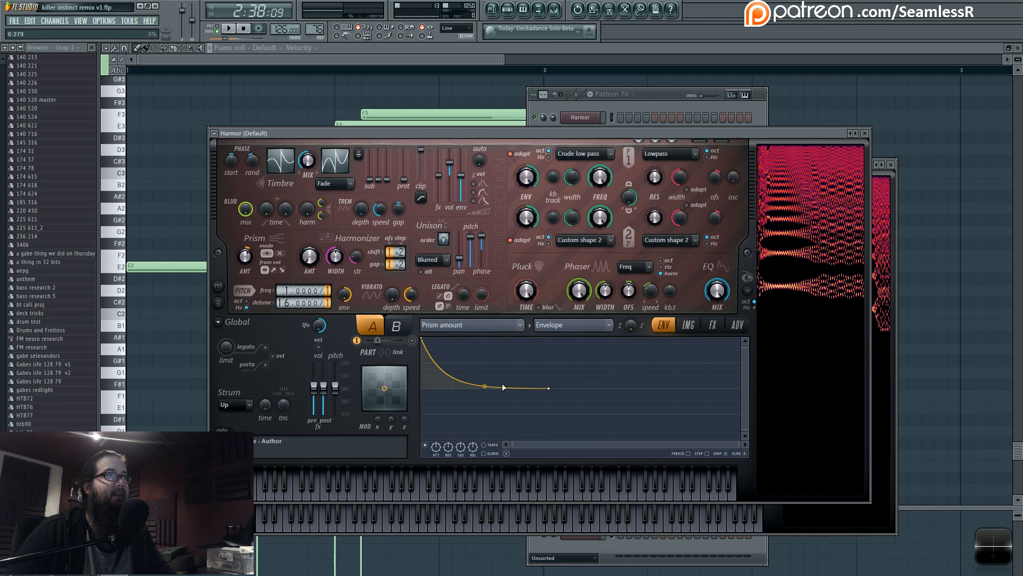
click(482, 329)
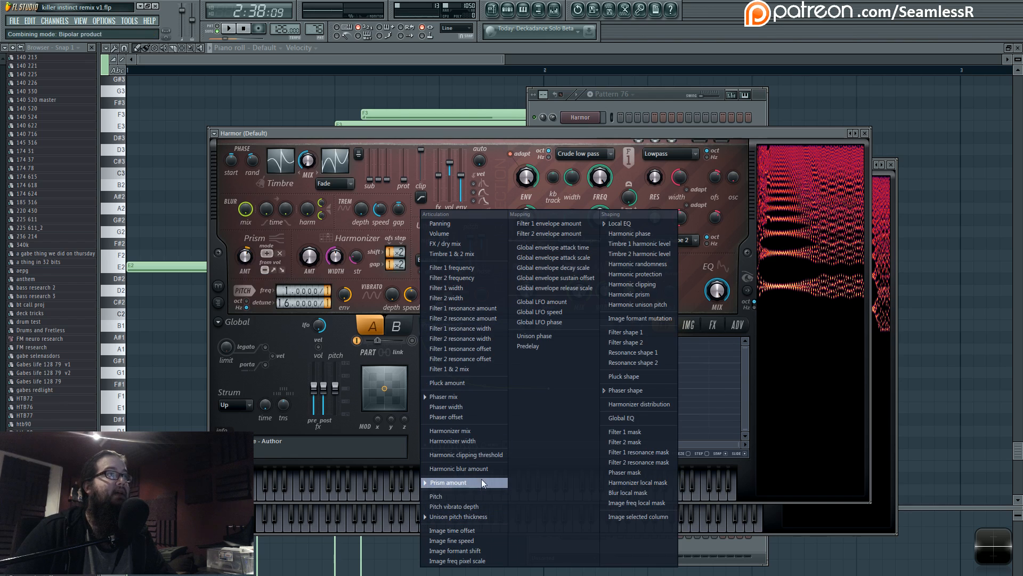
click(629, 391)
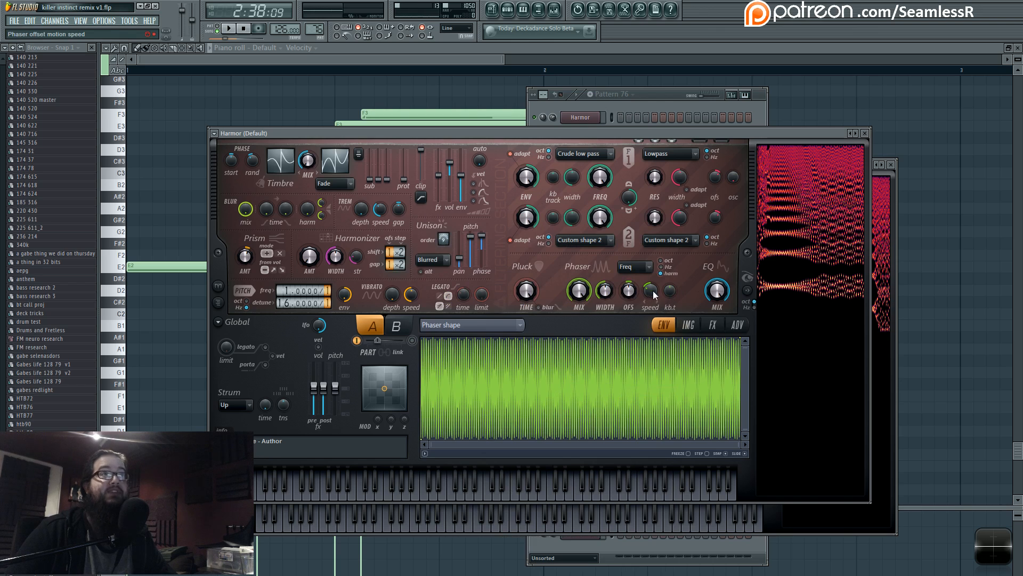
Dismiss the parameter list and move the original Harmor window slightly up and to the right
click(517, 326)
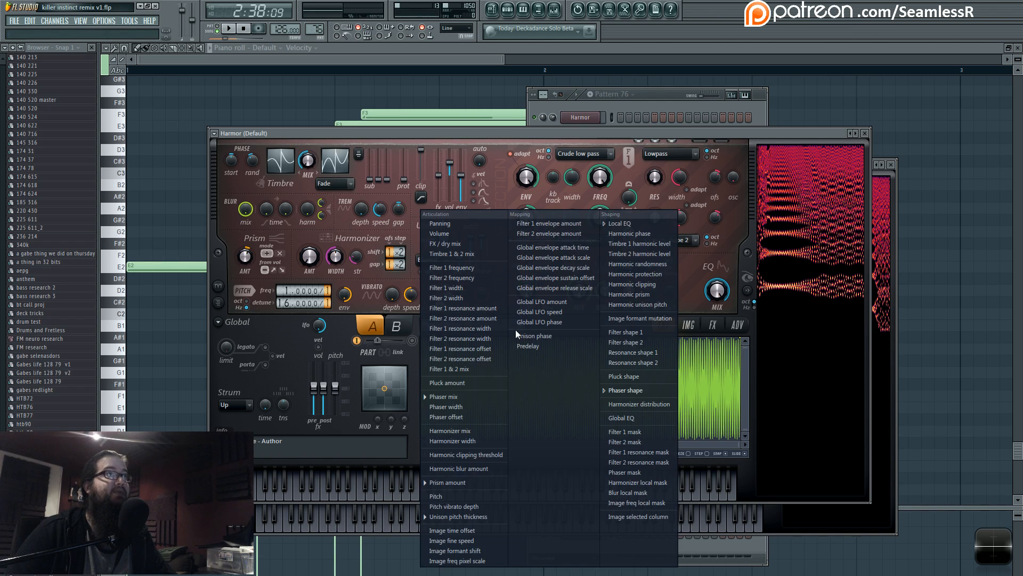
click(497, 139)
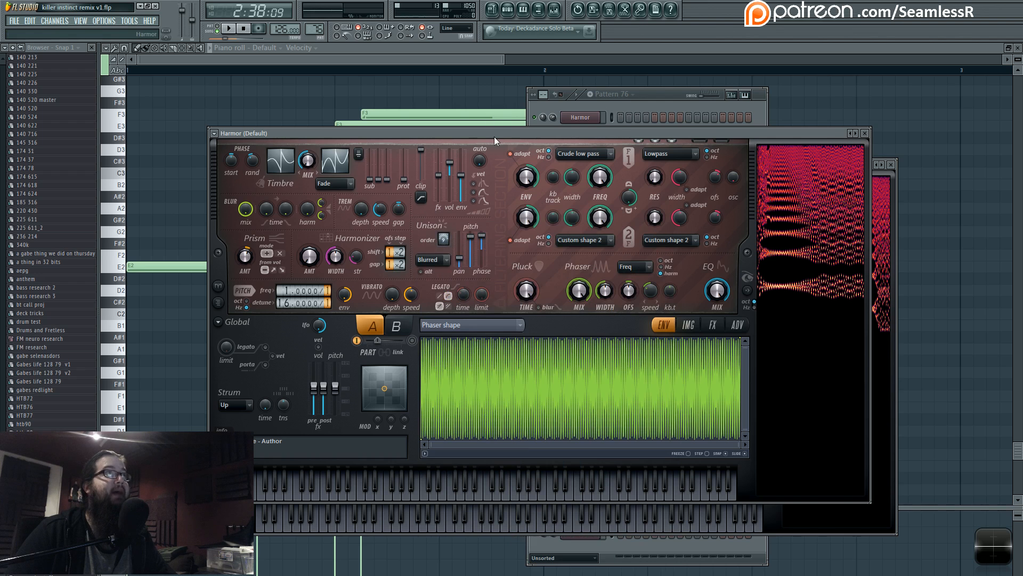
drag(494, 137, 537, 125)
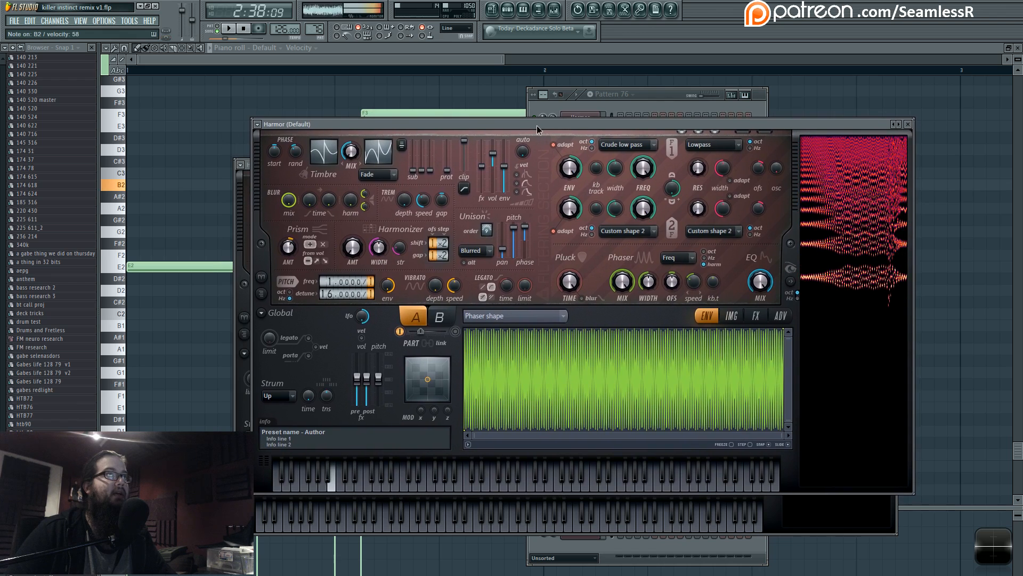
Enable part B in the original Harmor and audition Pattern 76's E2 and E3 notes in the piano roll
click(455, 331)
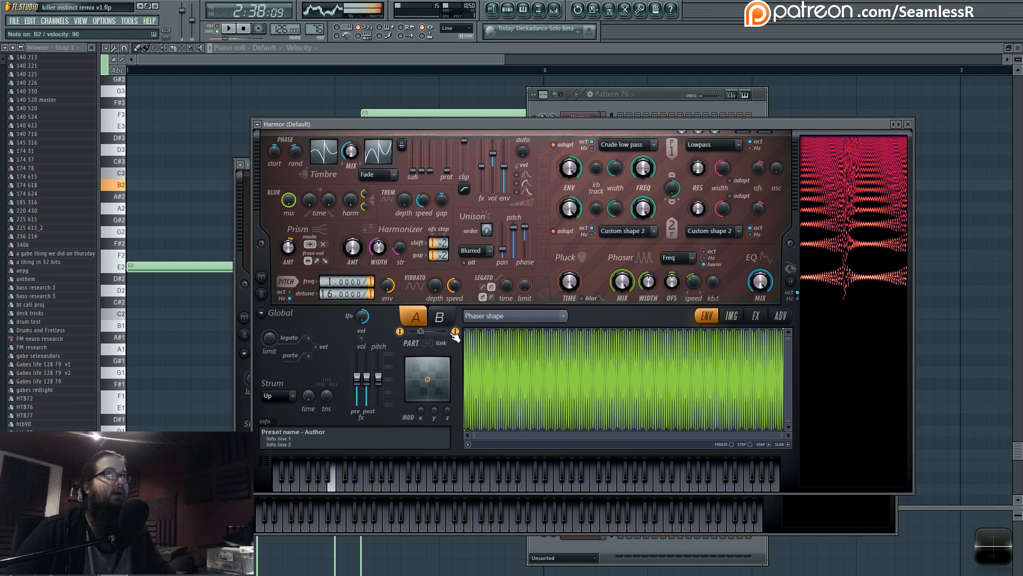
click(498, 10)
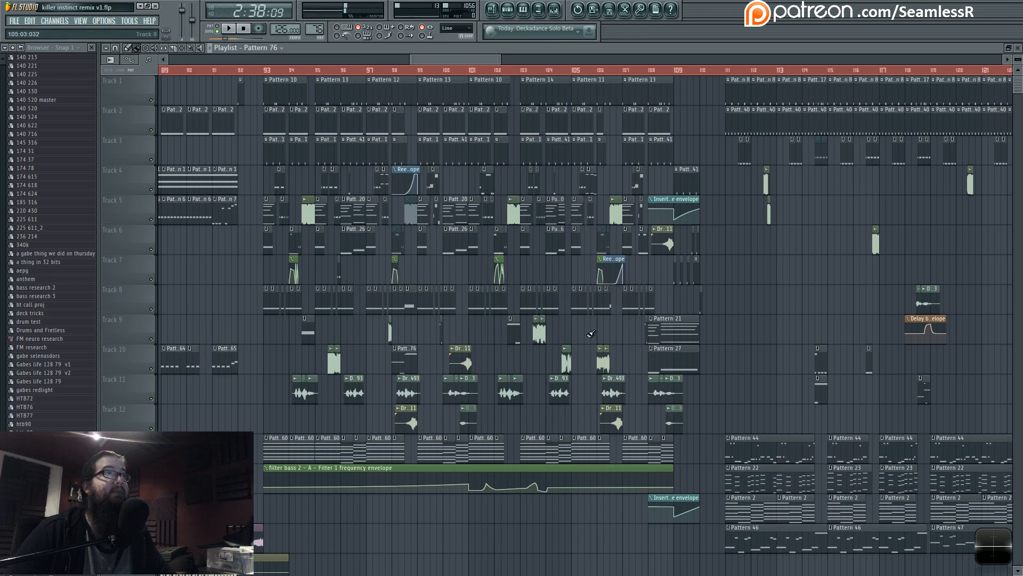
double_click(409, 365)
scroll(247, 354, up, 2)
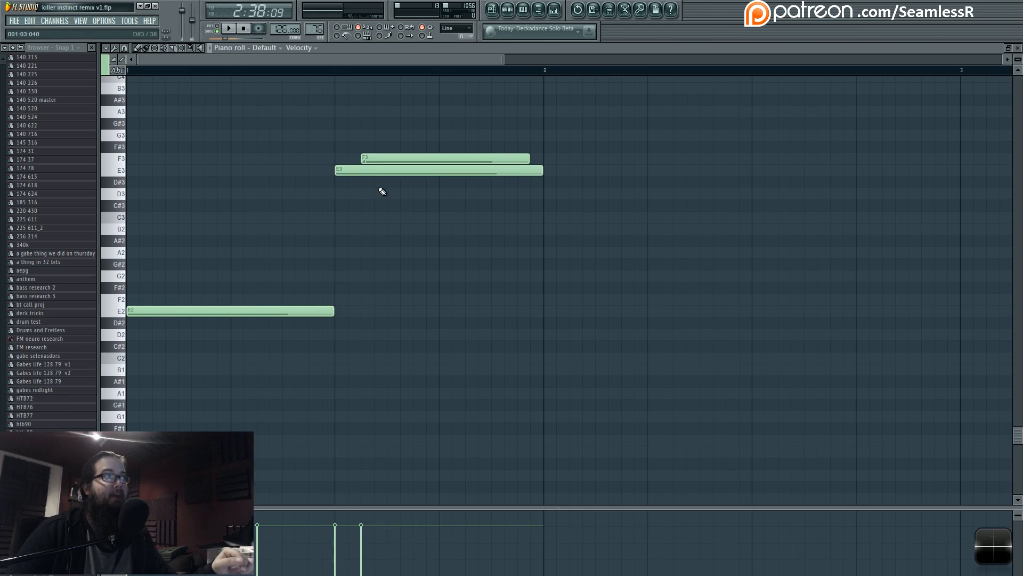
click(117, 311)
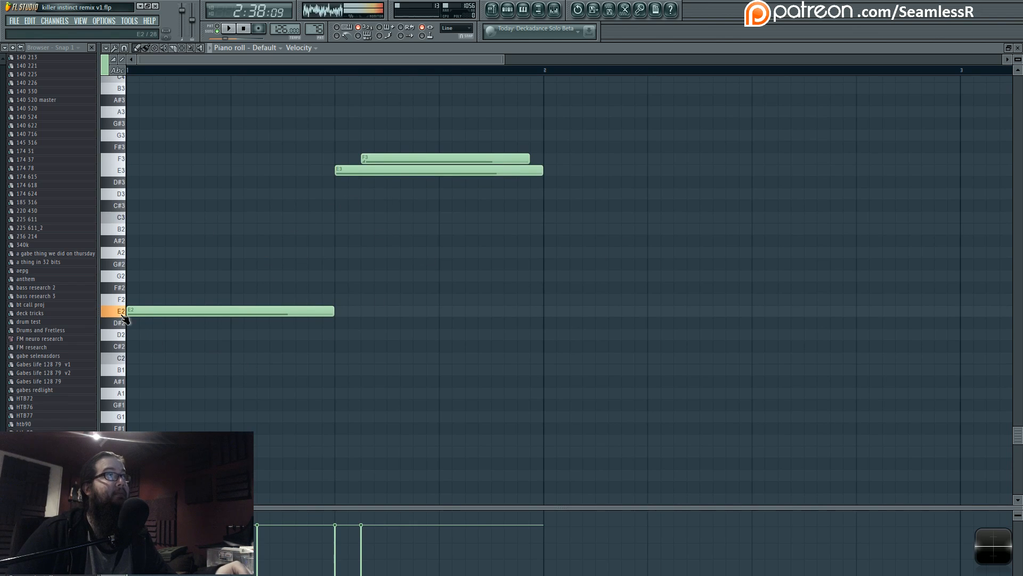
click(121, 171)
key(space)
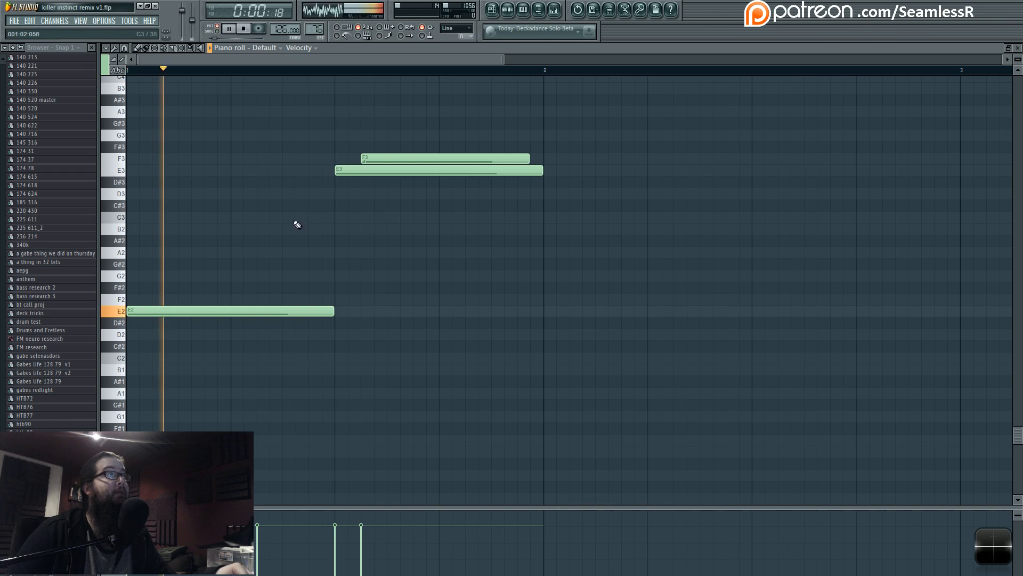
Play the arrangement from about bar 97, and again from about bar 114
click(492, 9)
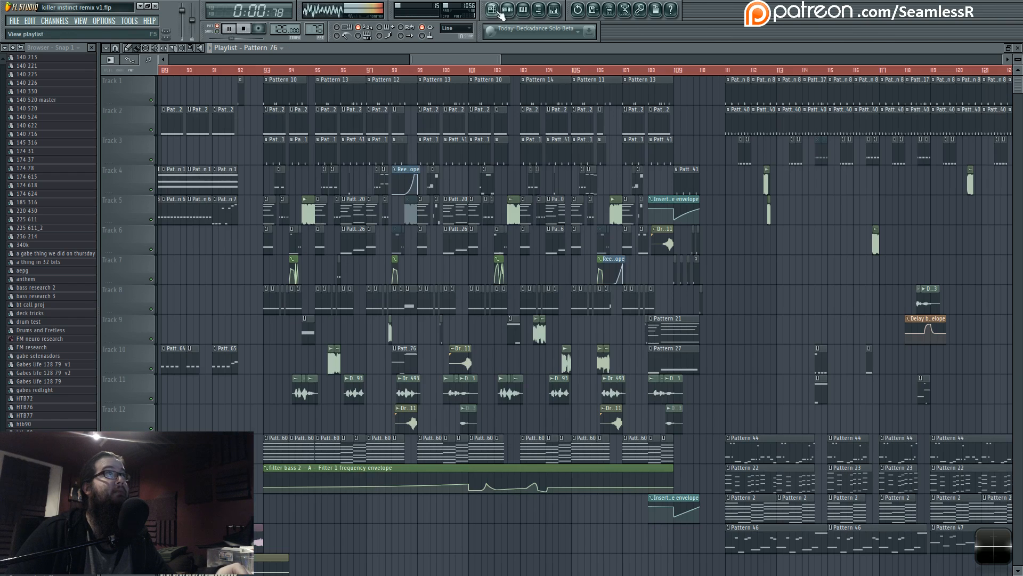
click(371, 70)
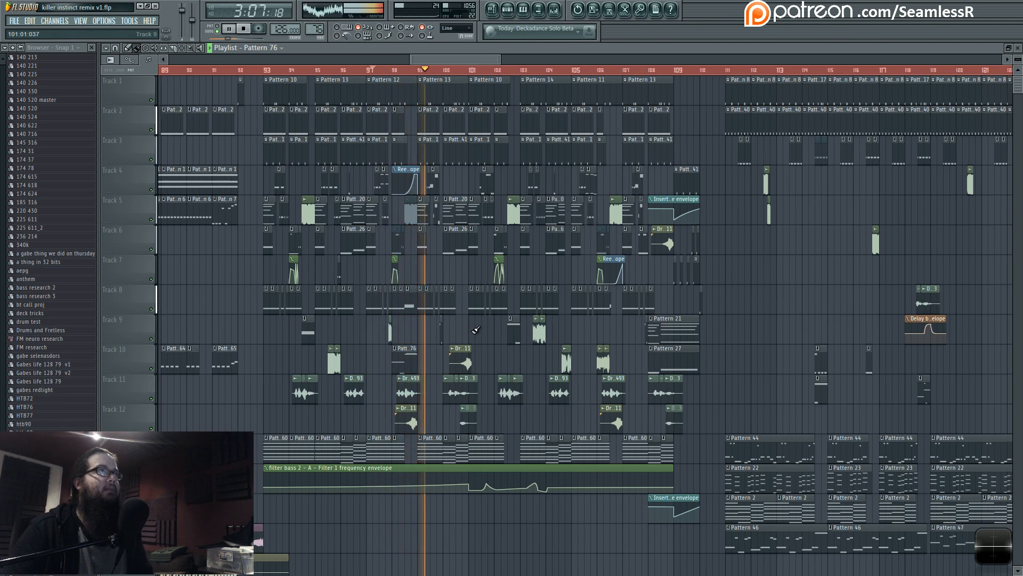
key(space)
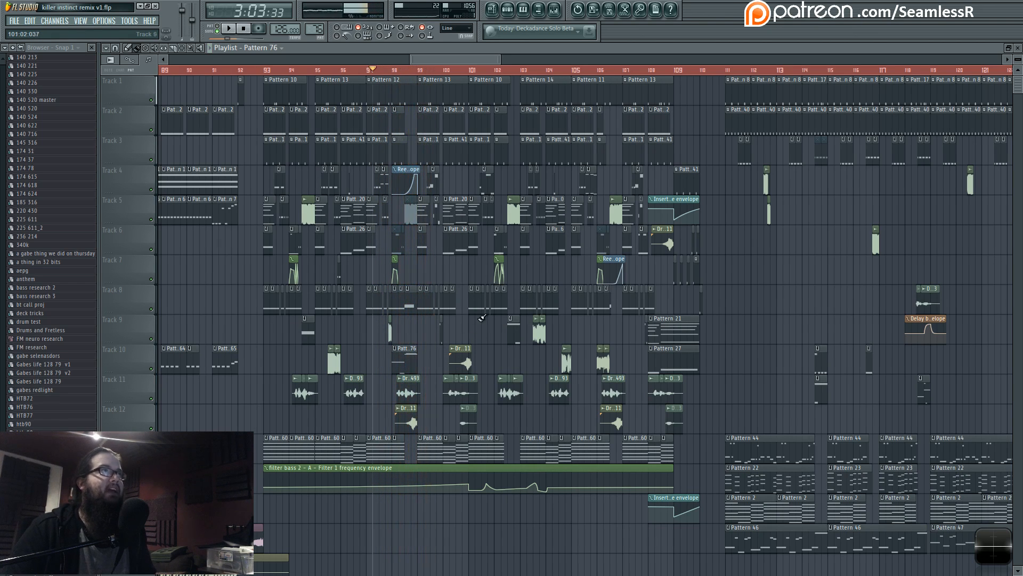
click(810, 71)
key(space)
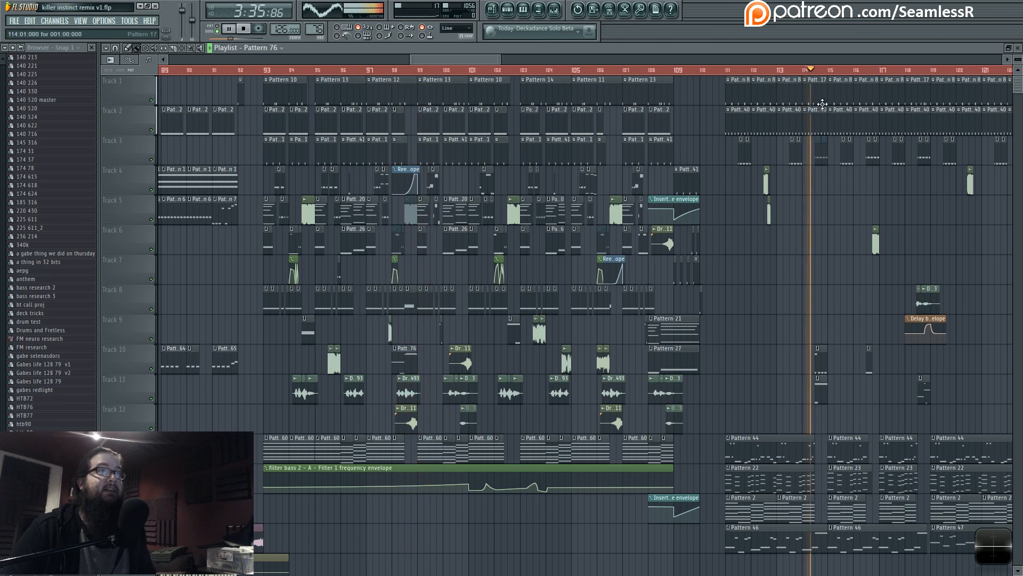
key(space)
Open the track 10 clip near bar 114 in the piano roll and play its pattern on its own
double_click(822, 364)
click(214, 28)
click(229, 29)
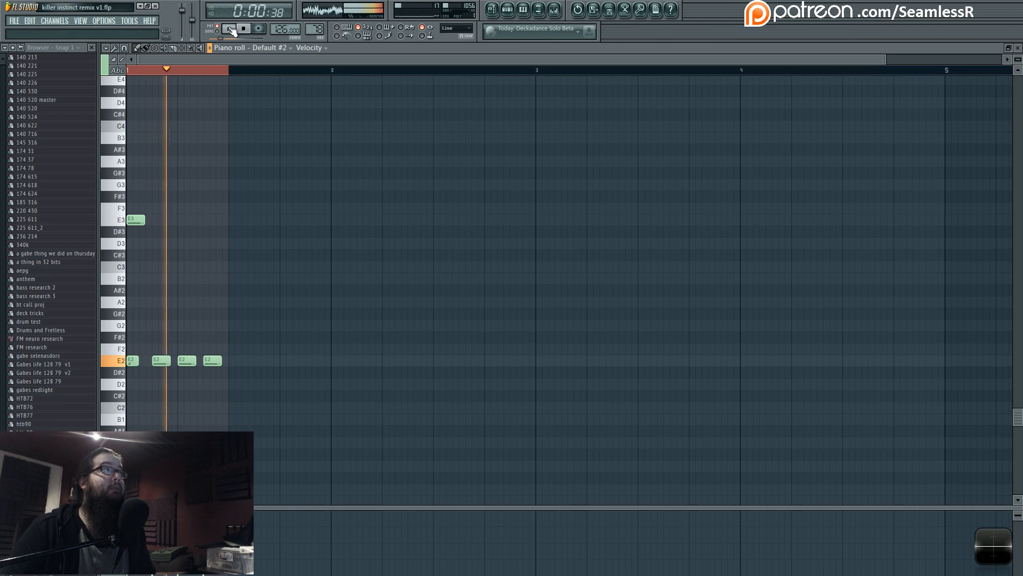
Play the arrangement from about bar 114 and open the track 11 clip there in the piano roll
click(492, 10)
click(813, 71)
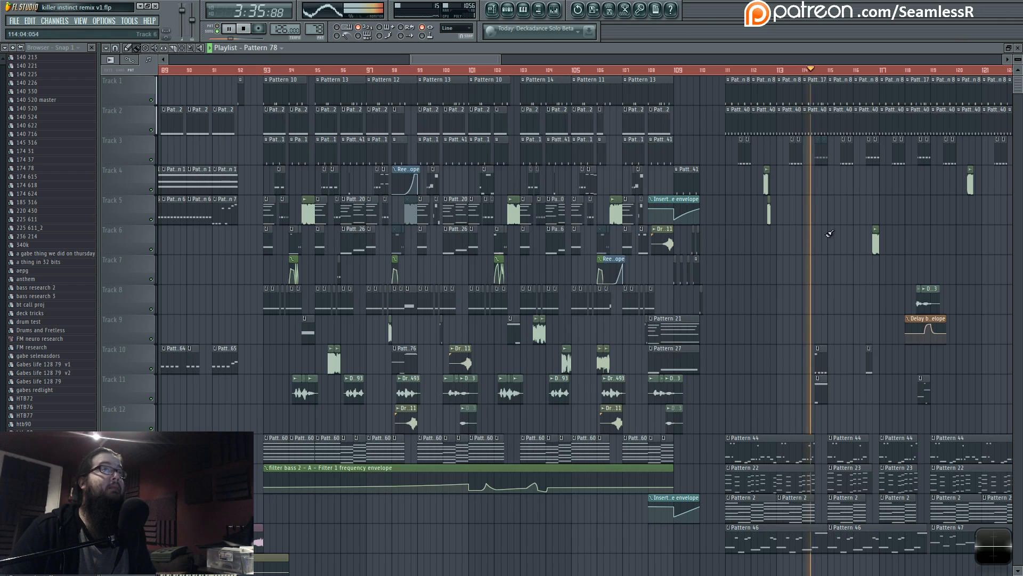
double_click(819, 391)
key(space)
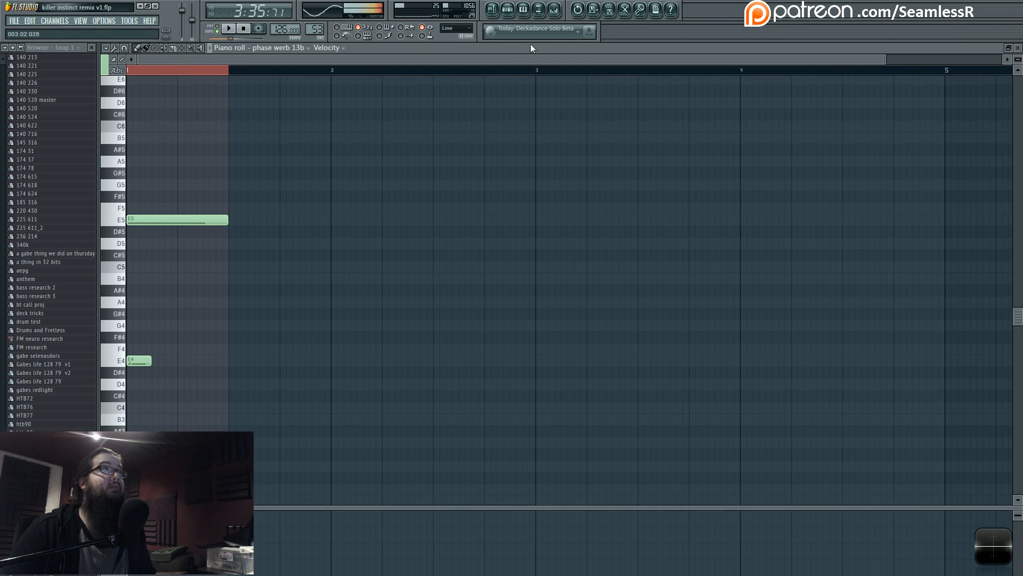
Open Pattern 58's phase werb 13b notes in the piano roll and play the pattern on its own
key(F5)
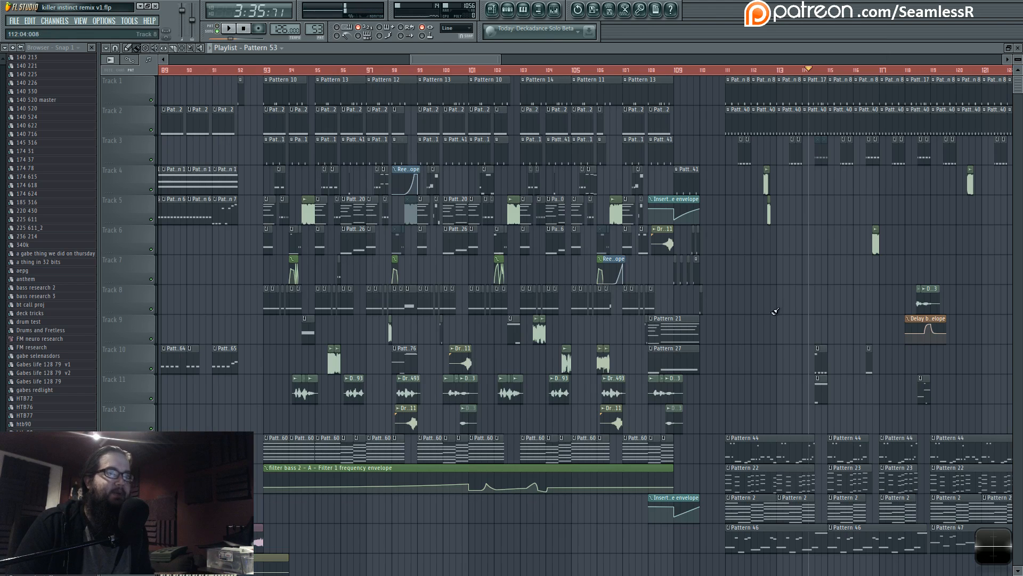
key(F7)
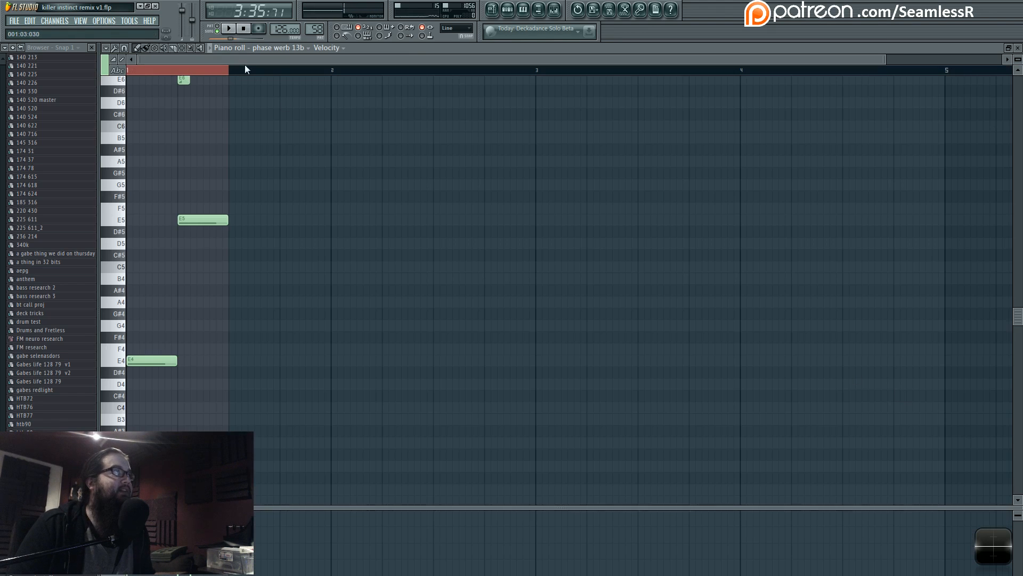
click(219, 31)
click(229, 29)
click(244, 30)
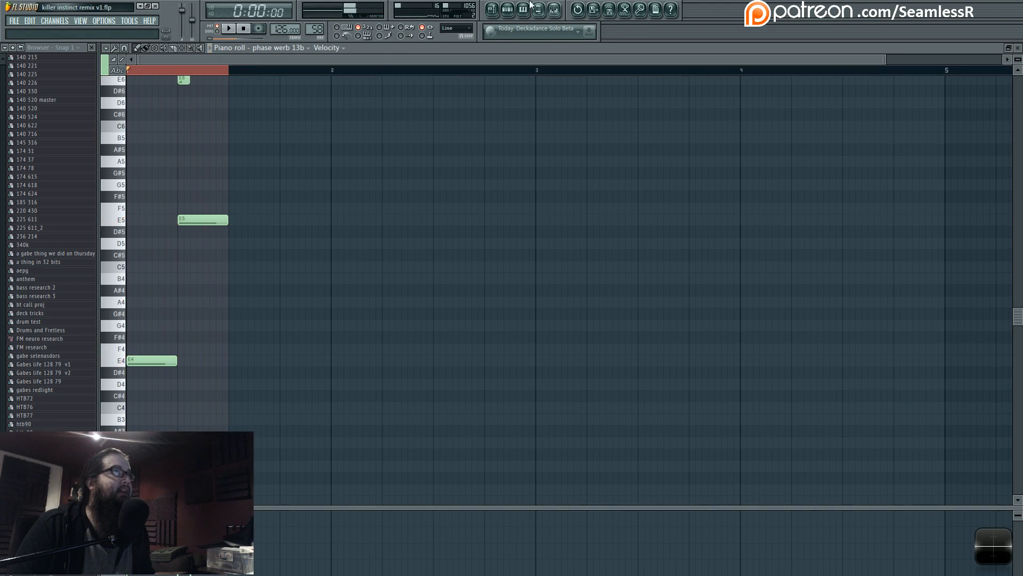
Look through the playlist arrangement for other clips that use the phaser sounds
click(492, 9)
drag(831, 299, 599, 293)
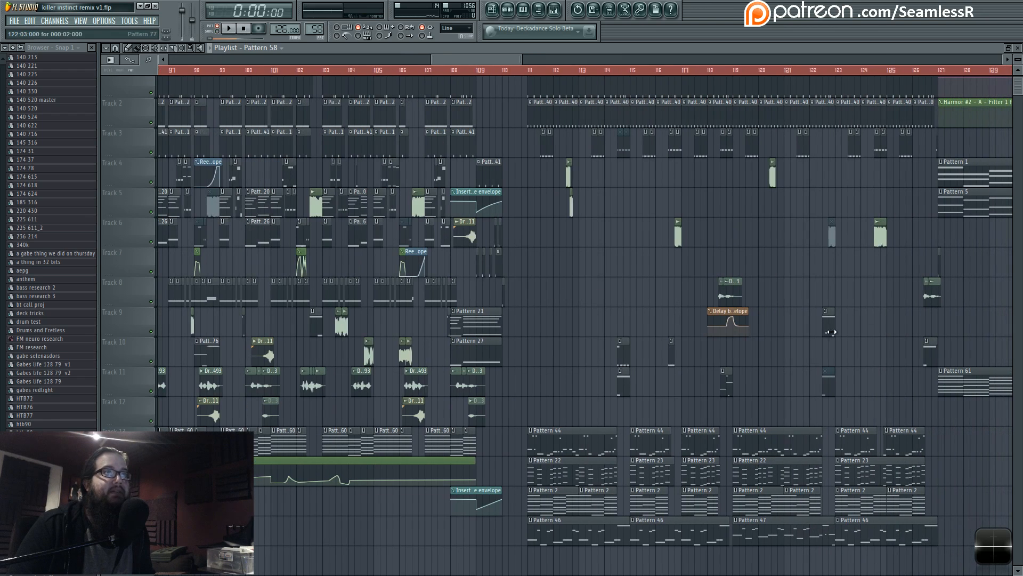
drag(841, 343, 927, 384)
drag(575, 368, 808, 433)
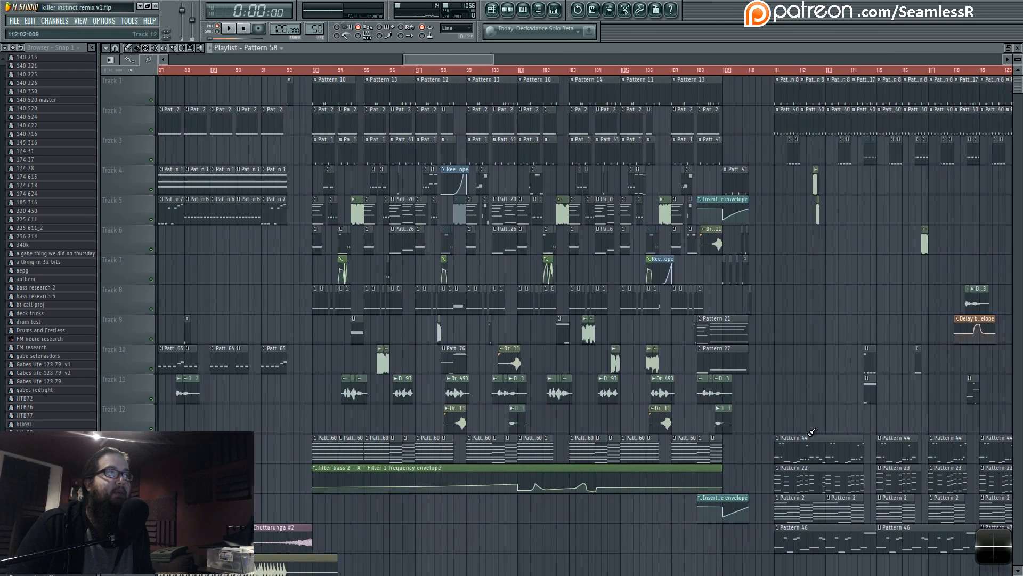
drag(400, 380, 933, 370)
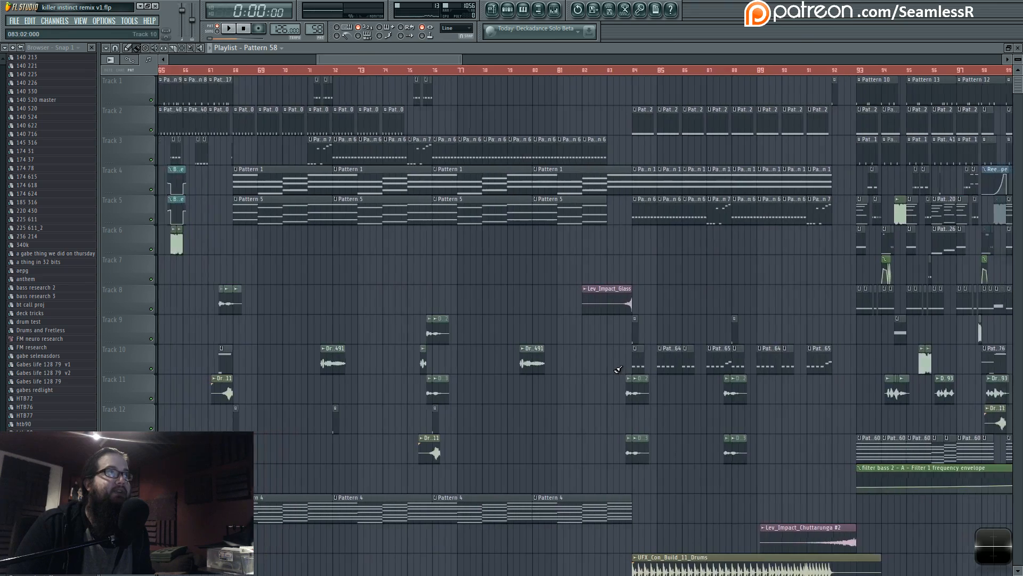
scroll(617, 369, down, 4)
drag(525, 370, 711, 379)
drag(906, 377, 524, 377)
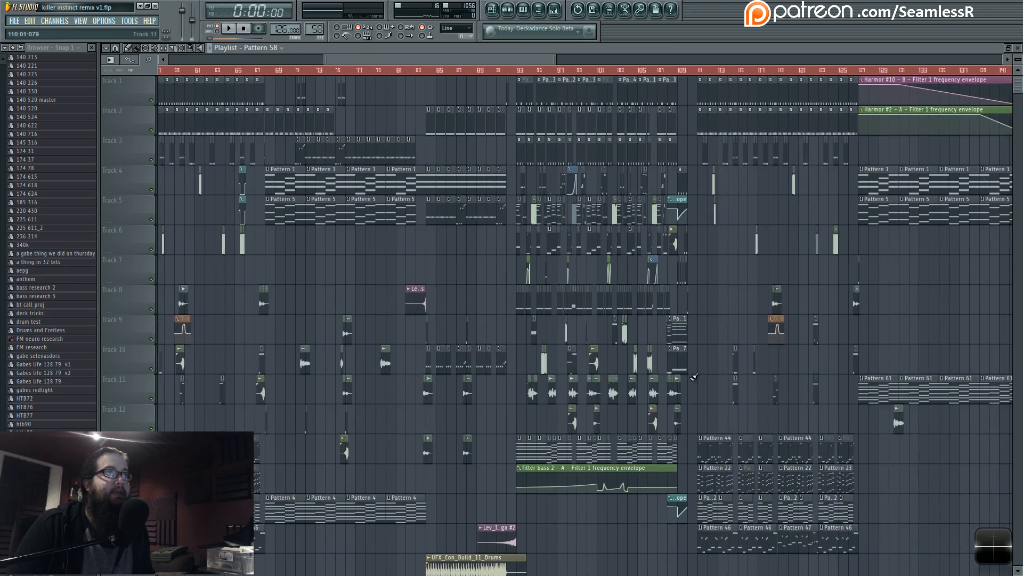
scroll(714, 378, up, 3)
scroll(714, 378, up, 1)
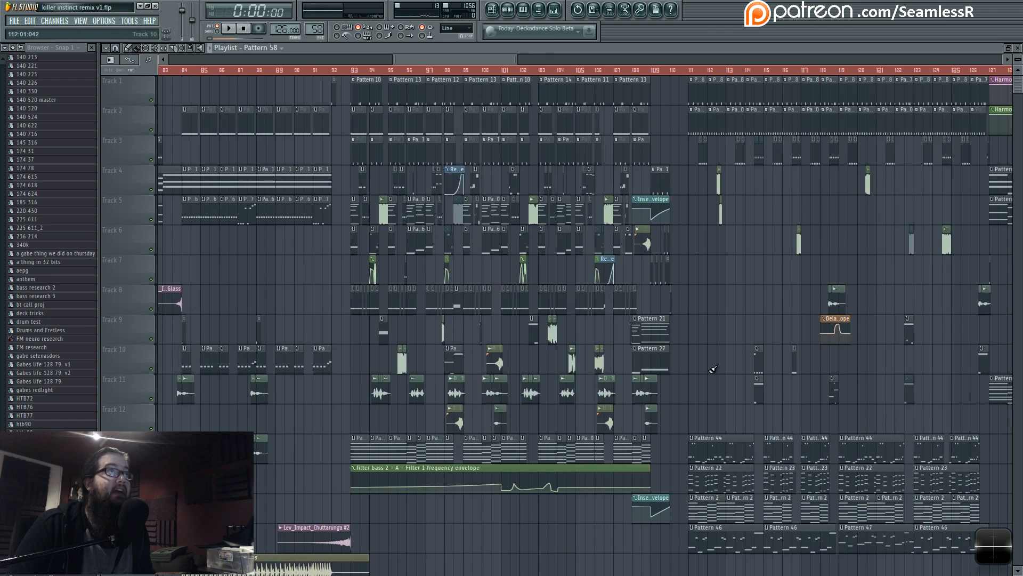
drag(753, 316, 670, 330)
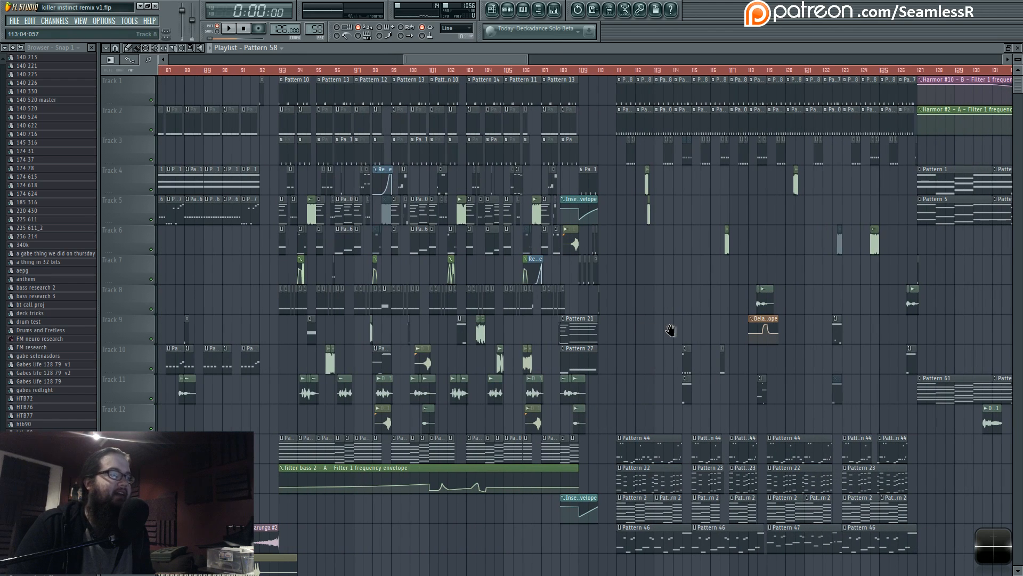
Open the phase werb 13b Harmor instance to check its phaser settings, and return to the playlist
click(507, 9)
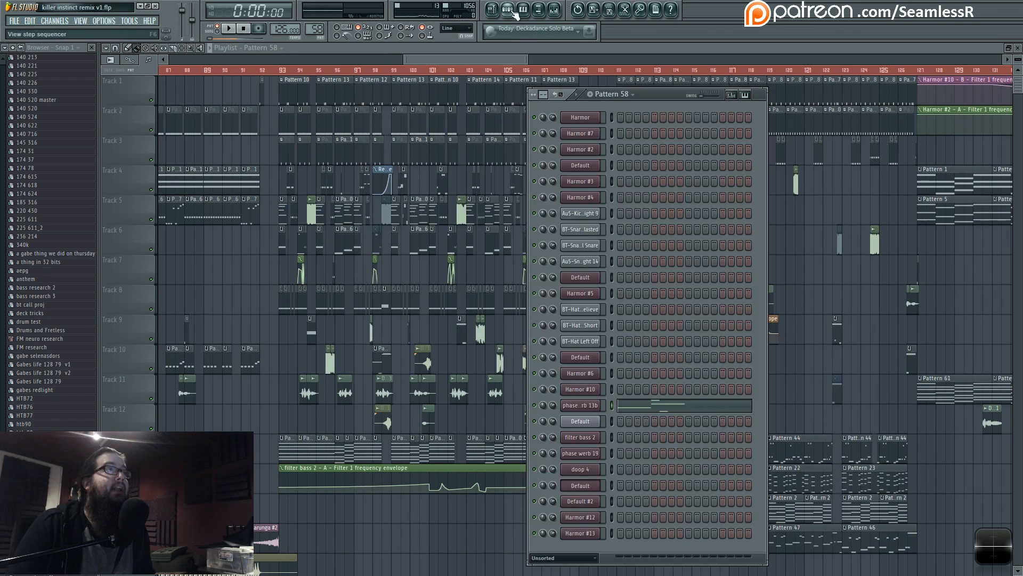
click(589, 405)
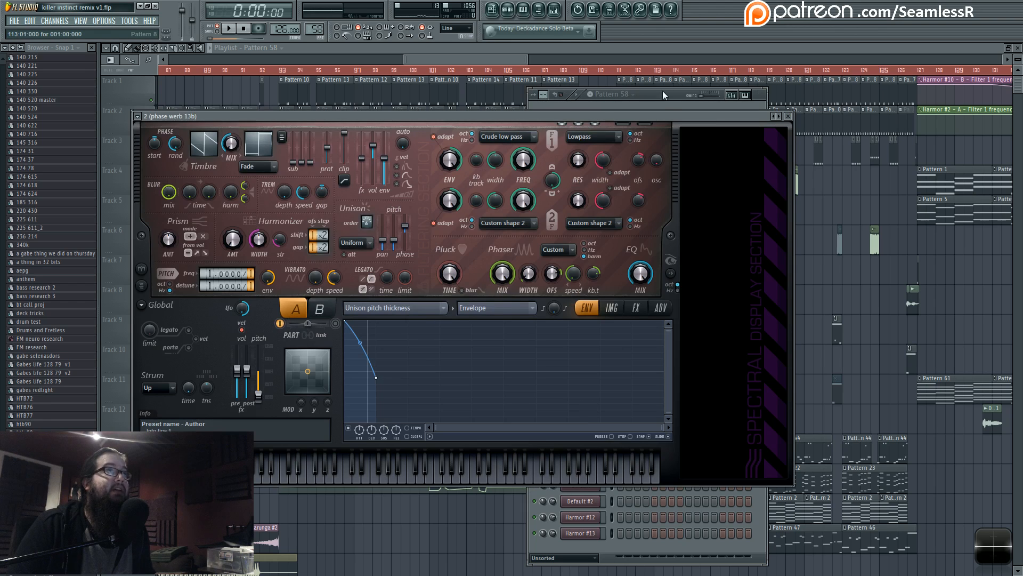
right_click(819, 239)
Reopen Pattern 76 and its Default Harmor instance, and shift the plugin window slightly
double_click(380, 353)
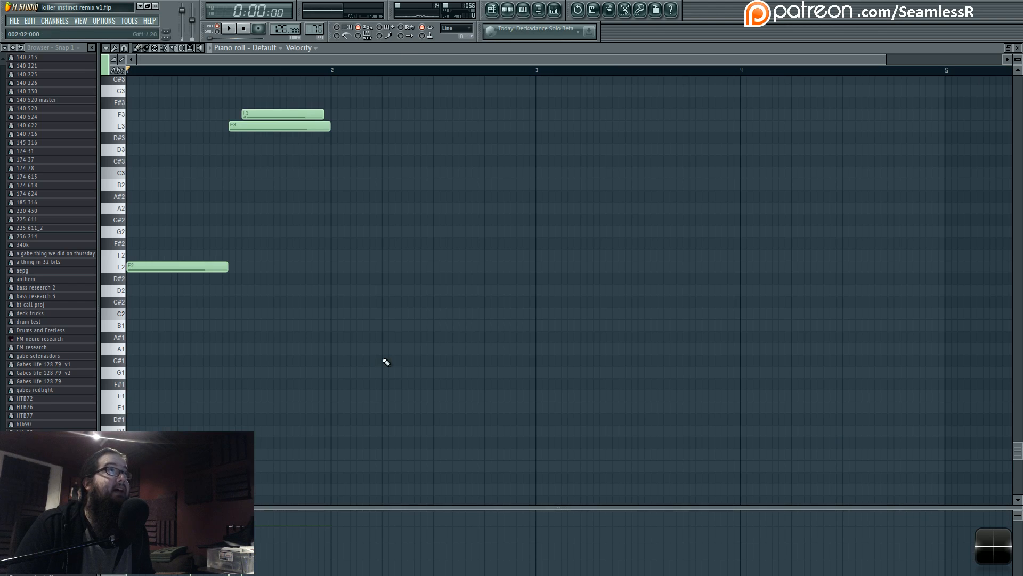
click(510, 10)
click(586, 486)
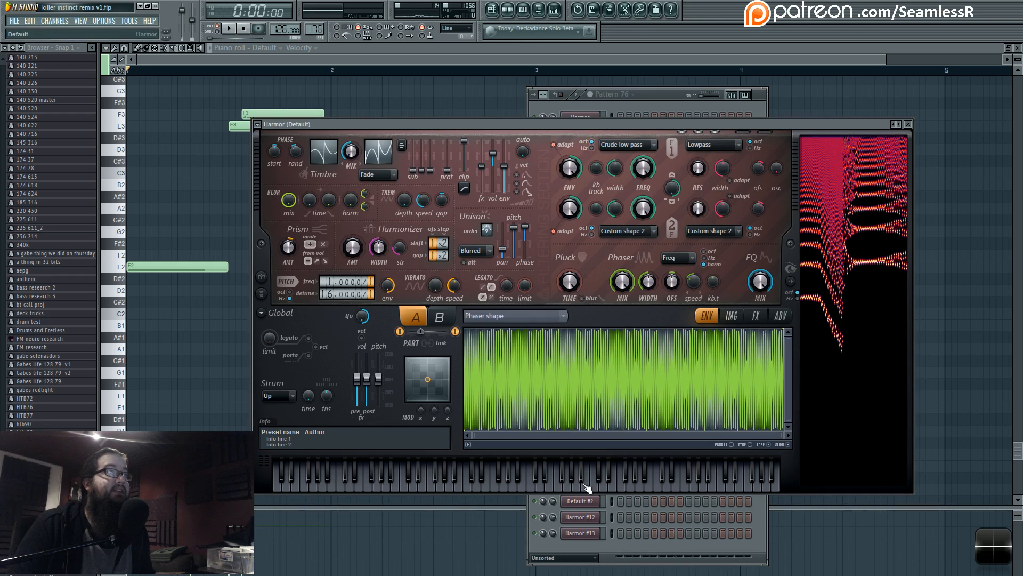
drag(660, 123, 656, 123)
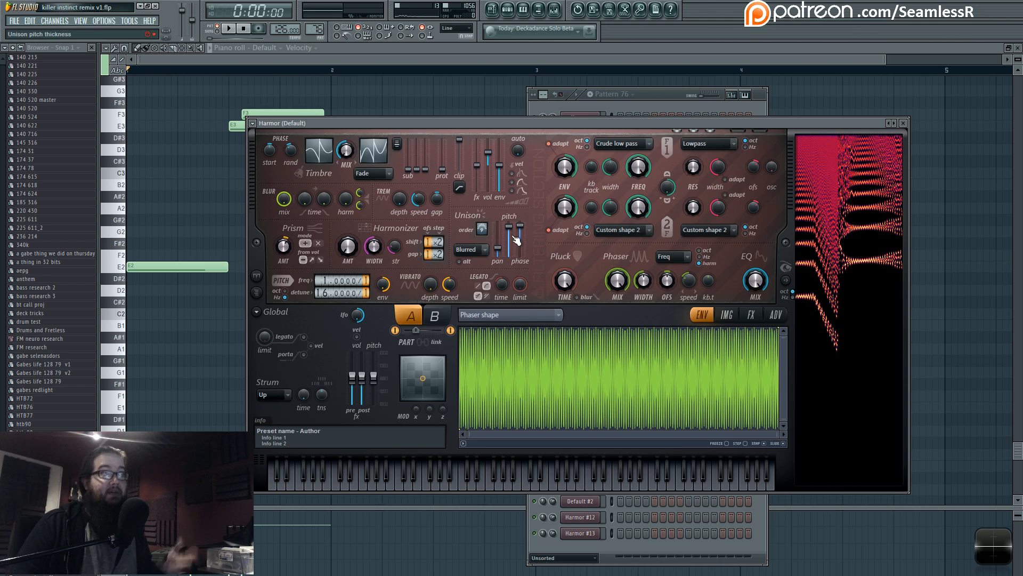
Examine part A's Phaser mask and the available phaser types in the original Harmor
click(533, 314)
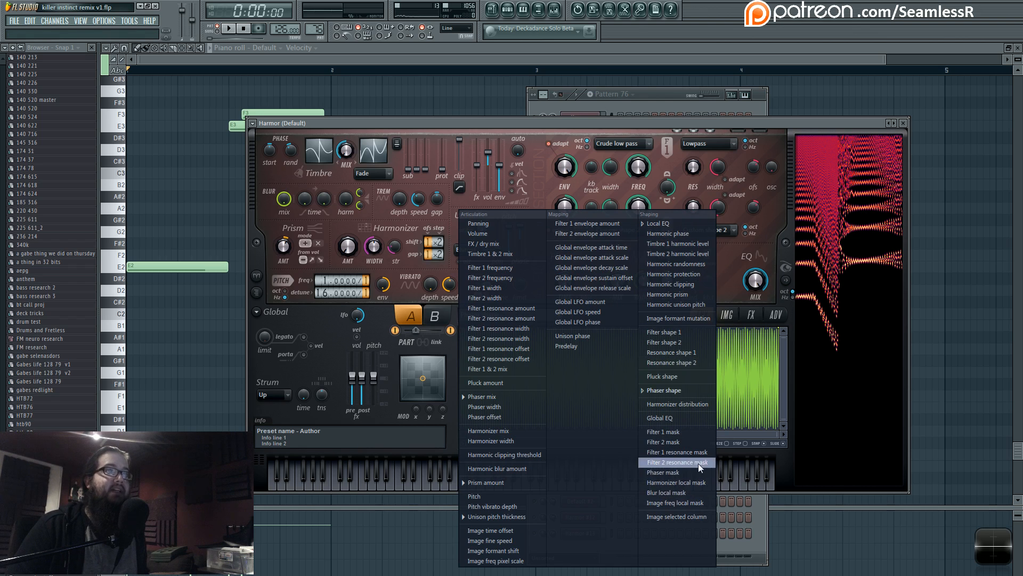
click(666, 473)
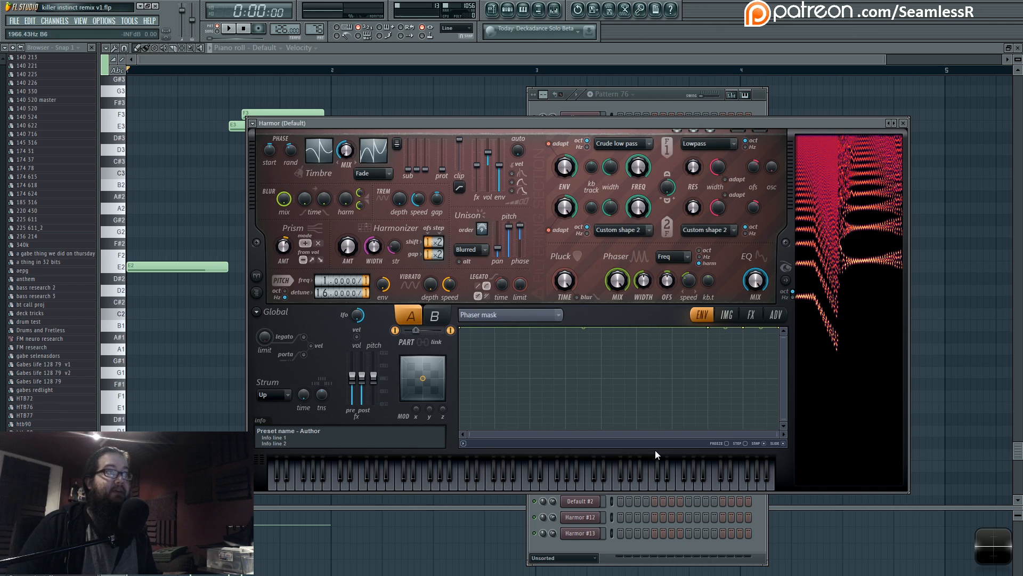
mouse_move(709, 326)
mouse_down()
mouse_move(715, 428)
mouse_move(709, 327)
mouse_up()
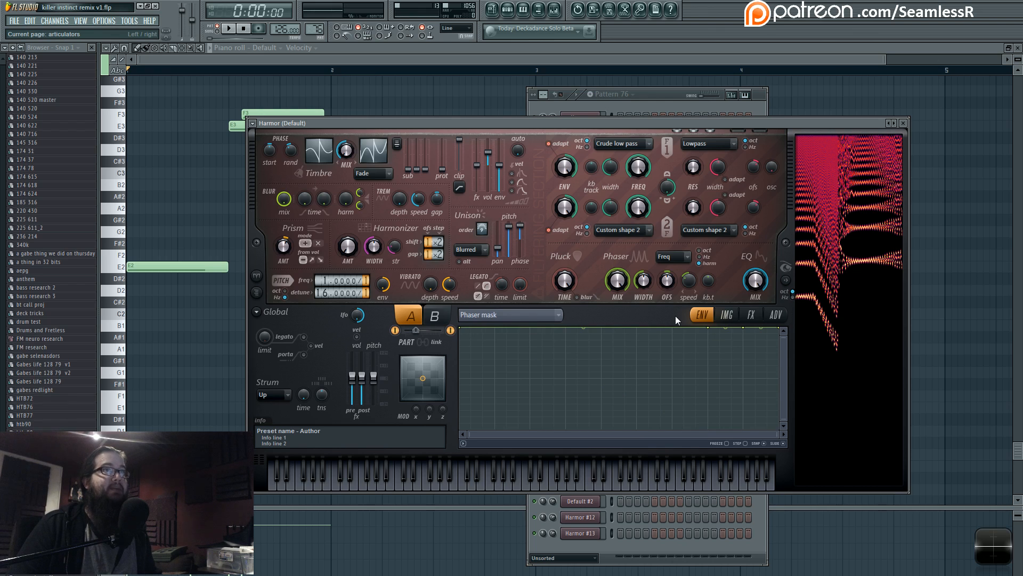
click(751, 315)
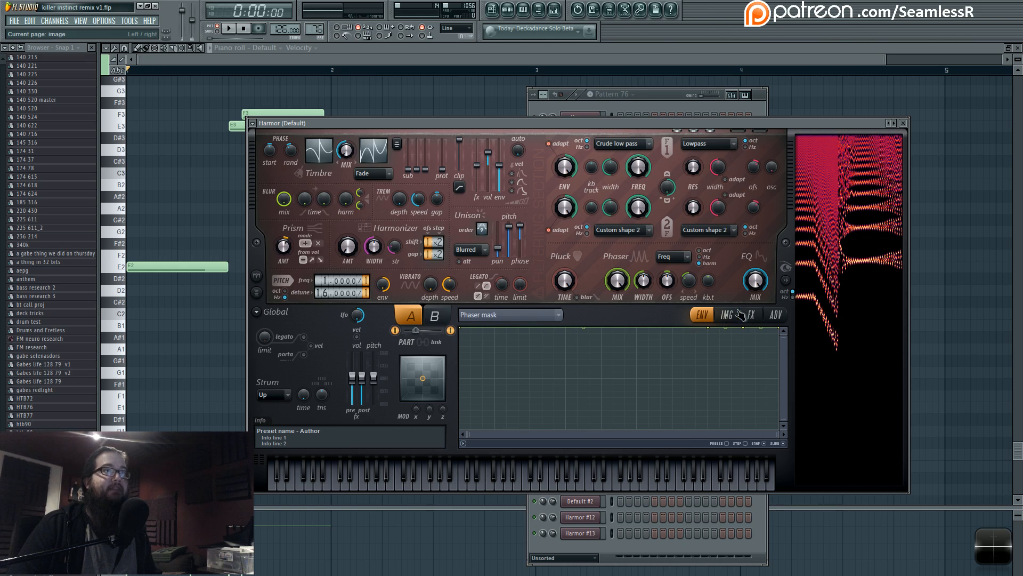
click(692, 315)
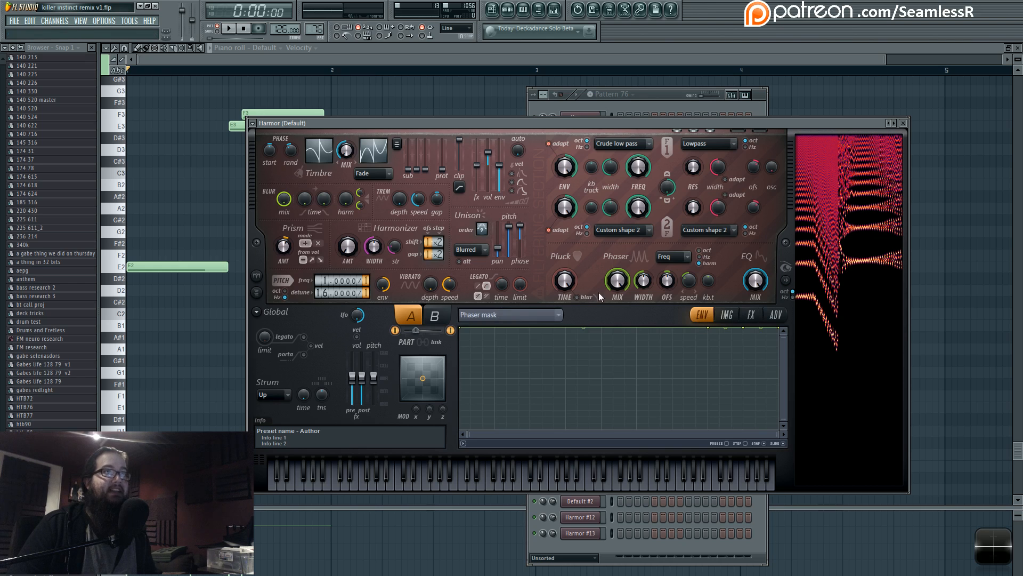
click(671, 257)
click(652, 360)
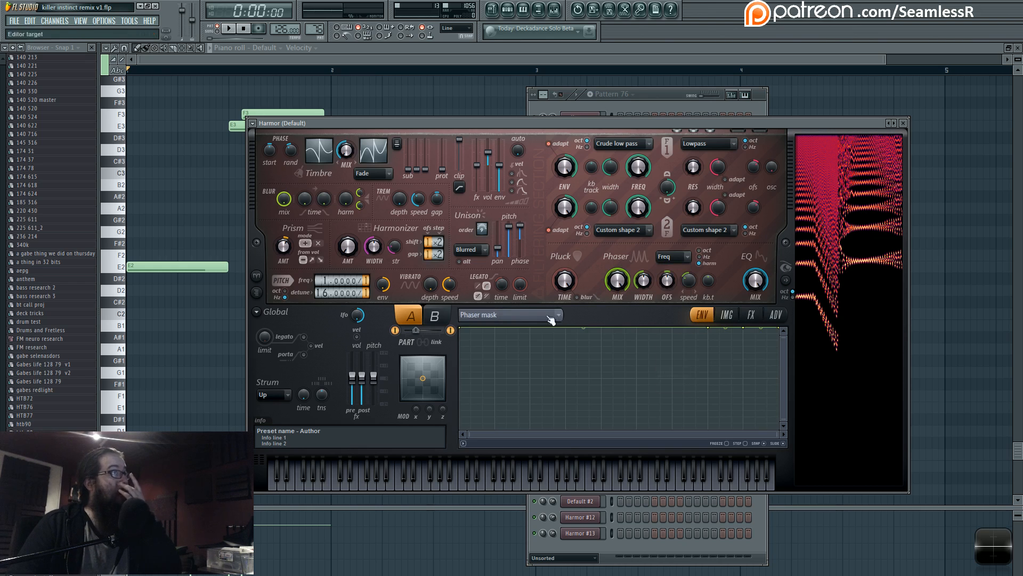
Open part A's Phaser shape and examine its triangle wave up close and at full width
right_click(672, 258)
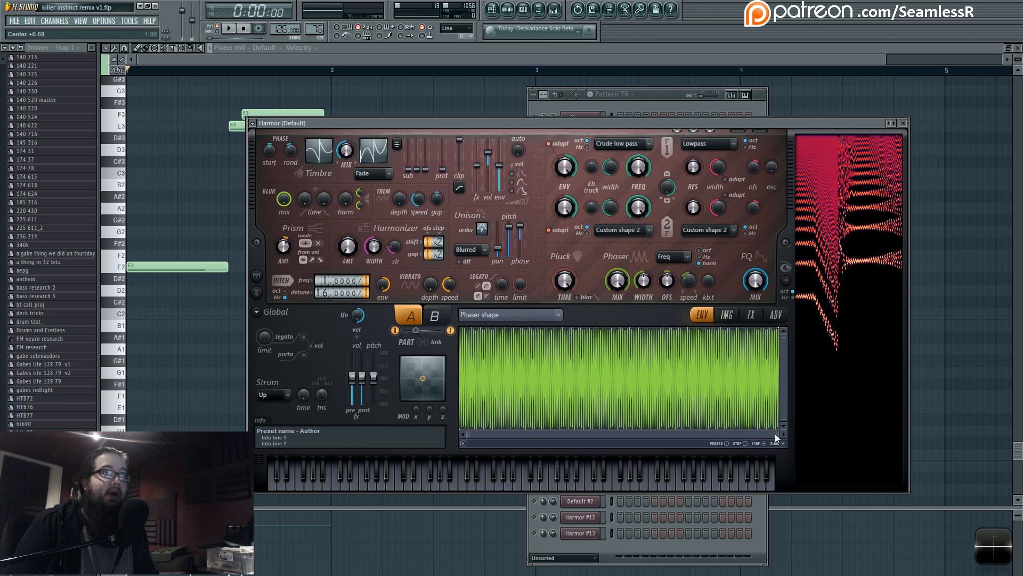
drag(776, 434, 589, 433)
drag(533, 430, 467, 427)
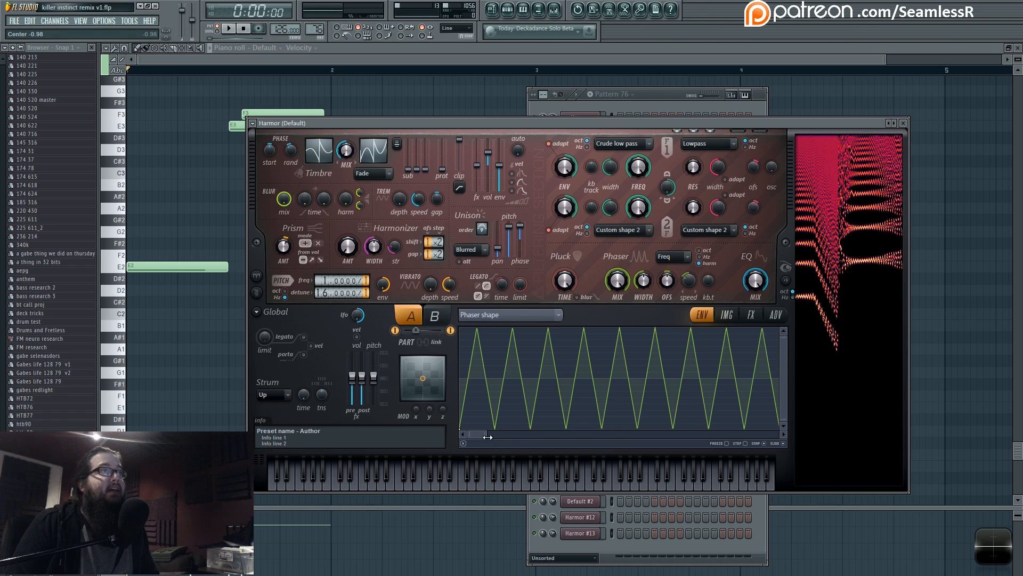
drag(488, 437, 783, 438)
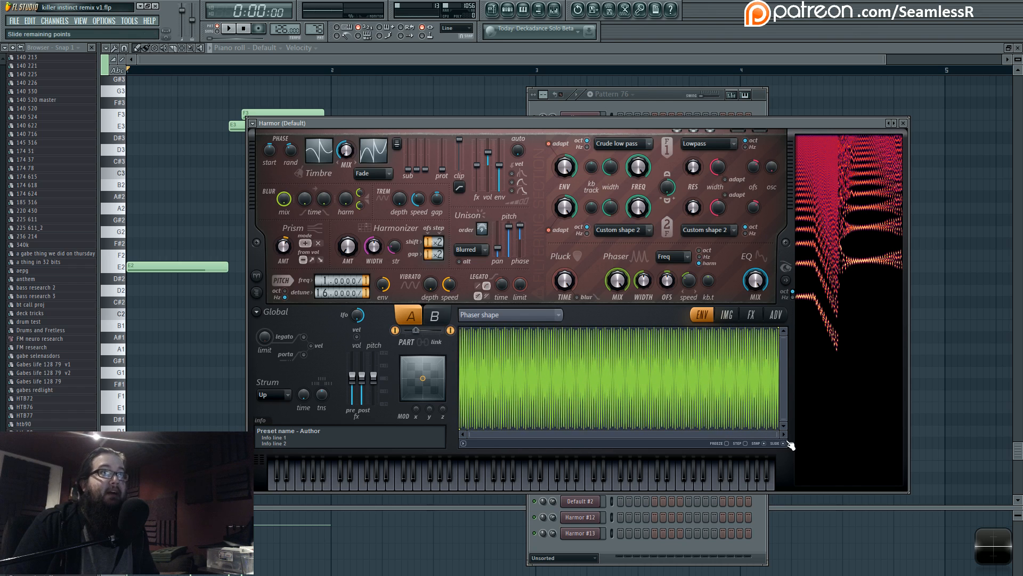